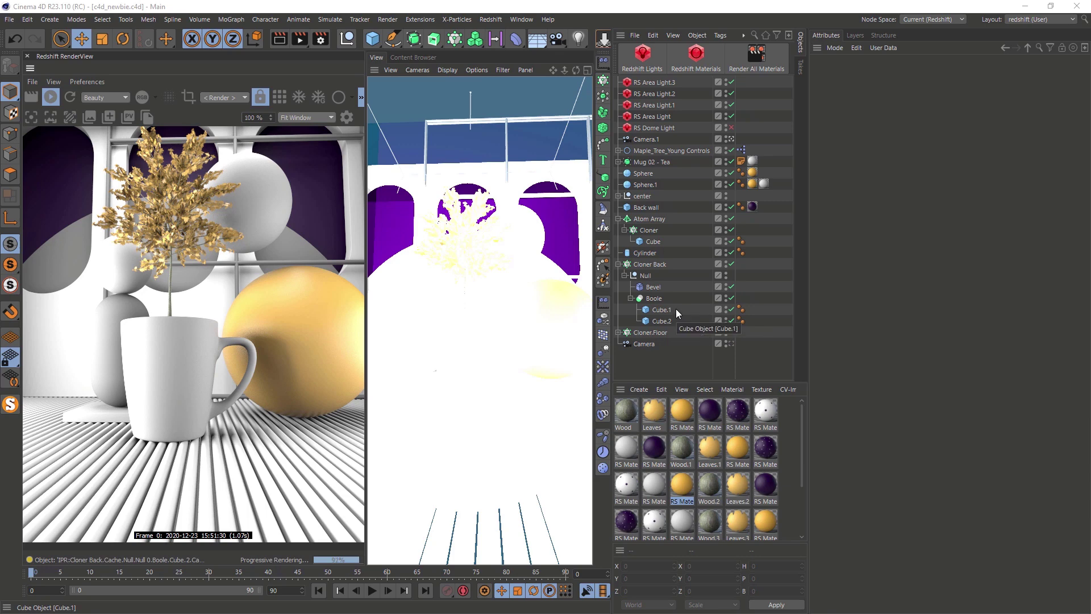
Step: Collapse the Cloner Back and Atom Array hierarchies and select Atom Array, Cylinder and Cloner Back
{"action": "left_click", "coordinate": [619, 264]}
{"action": "left_click", "coordinate": [648, 264]}
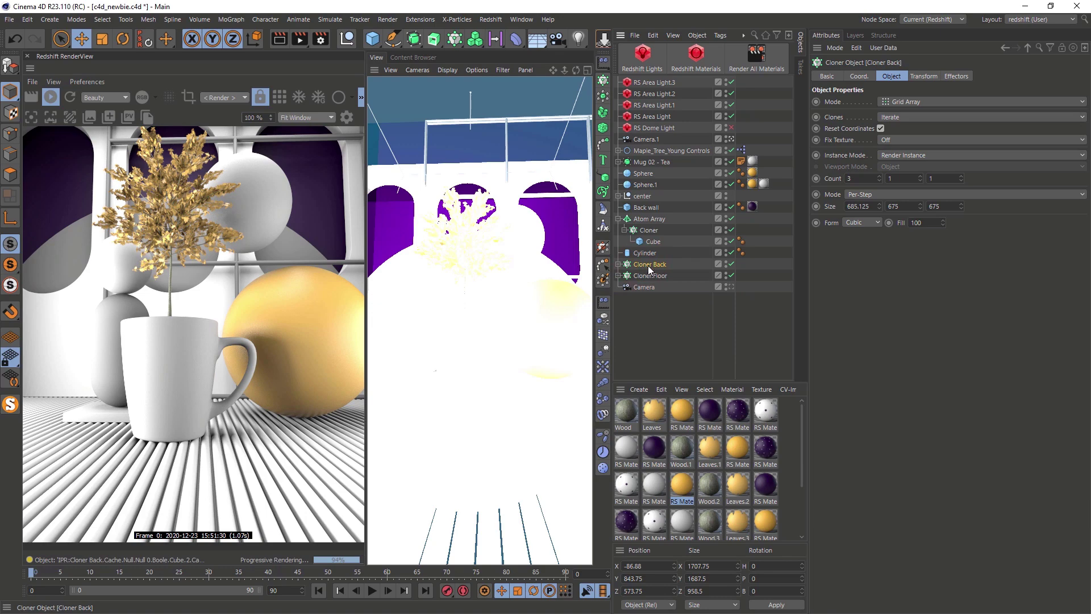
{"action": "left_click", "coordinate": [618, 219]}
{"action": "left_click", "coordinate": [639, 219], "text": "ctrl"}
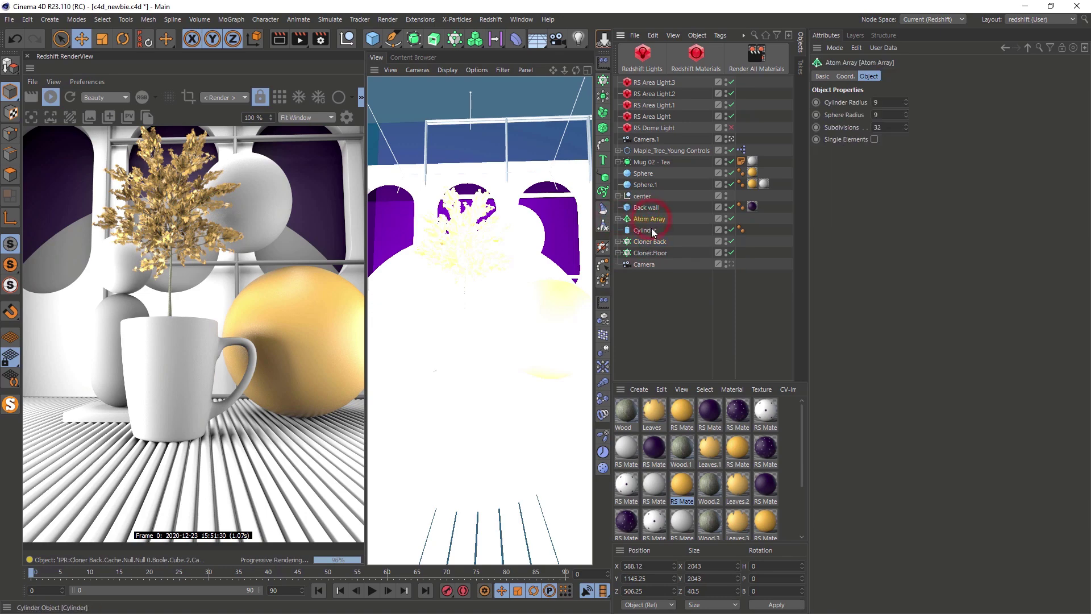
{"action": "left_click", "coordinate": [645, 230], "text": "ctrl"}
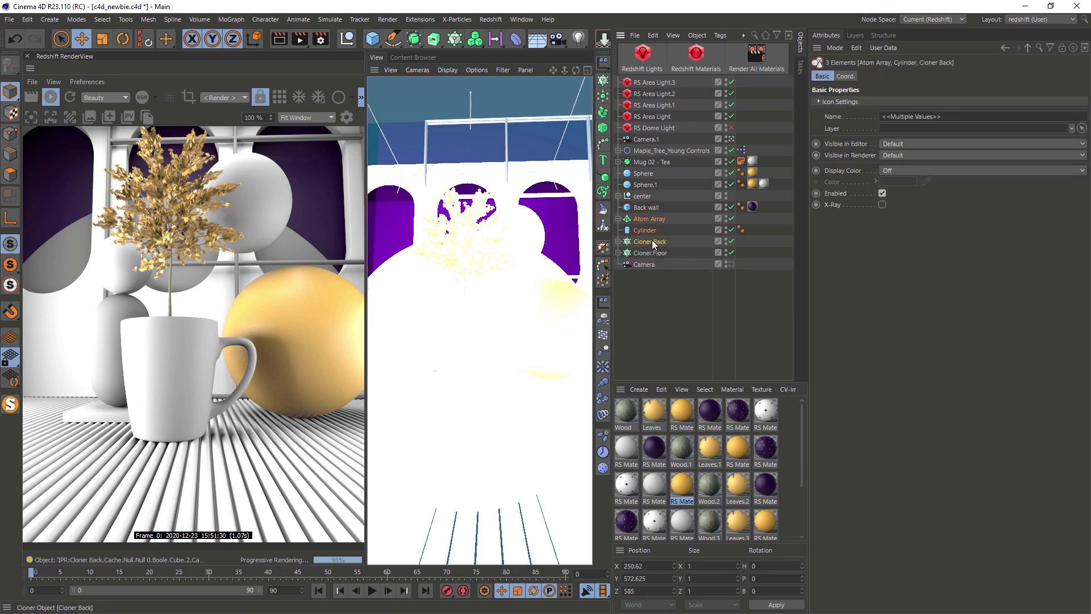
Step: Group the three objects into a null named TITLE, then view RS Area Light.2's settings
{"action": "key", "text": "alt+g"}
{"action": "double_click", "coordinate": [641, 220]}
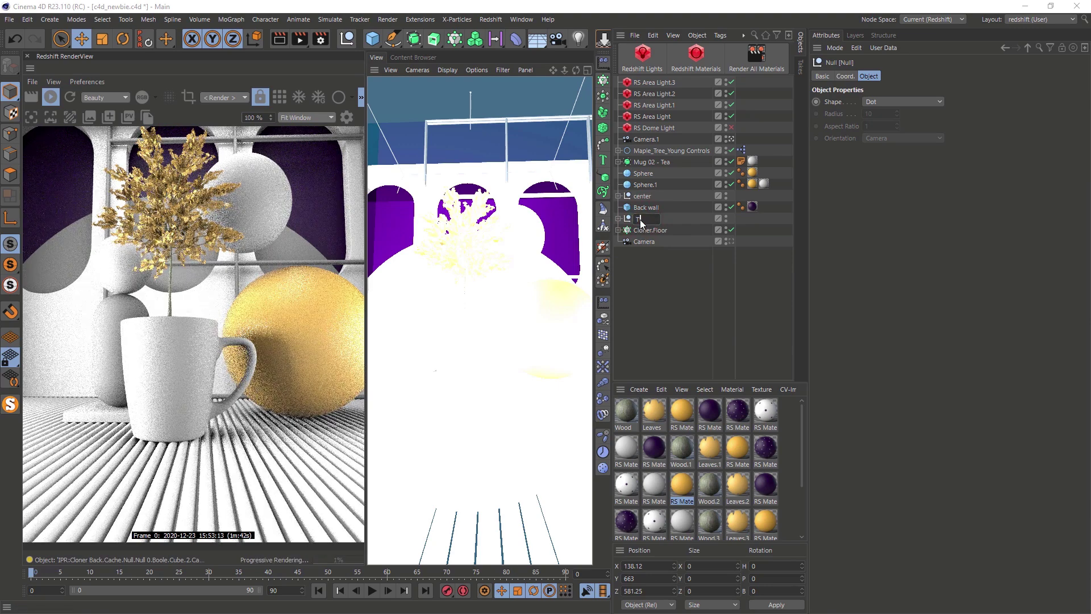
{"action": "type", "text": "TITLE"}
{"action": "key", "text": "Return"}
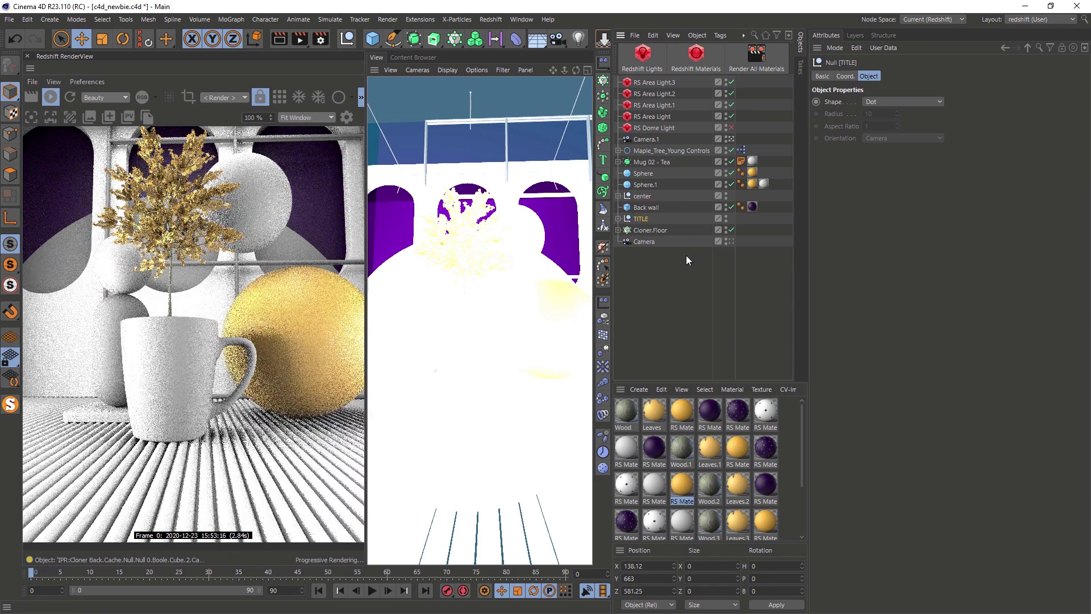
{"action": "left_click", "coordinate": [686, 256]}
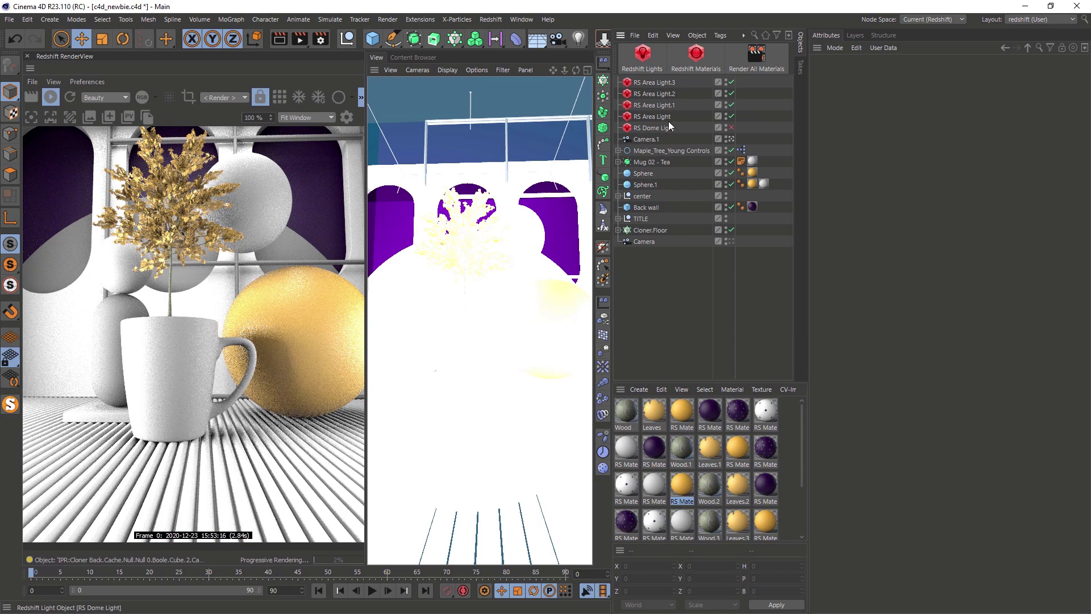
{"action": "left_click", "coordinate": [659, 94]}
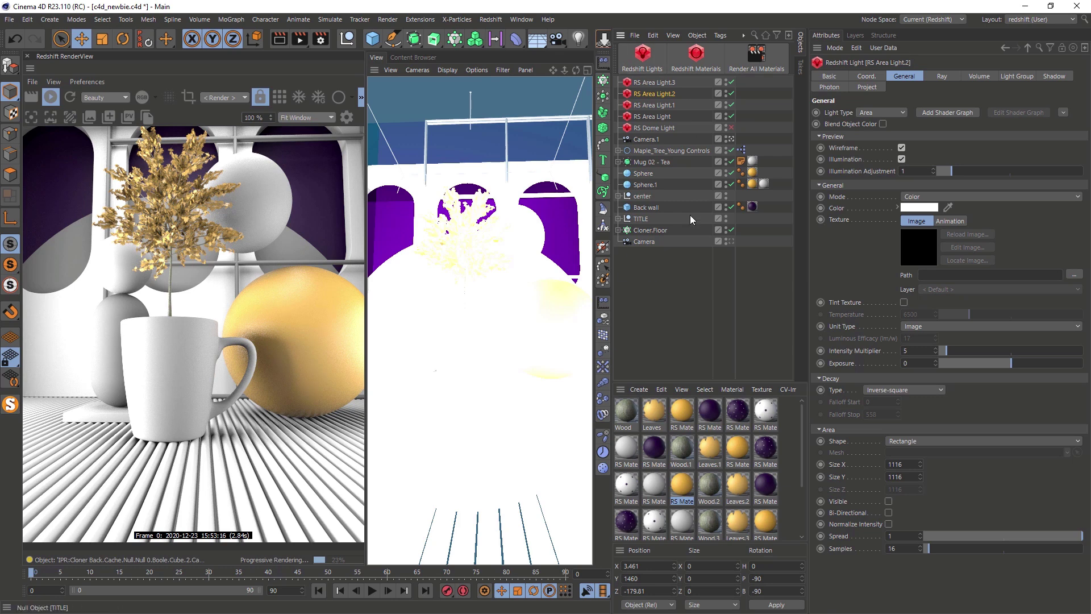
Step: Delete all unused materials from the Material Manager
{"action": "left_click", "coordinate": [683, 275]}
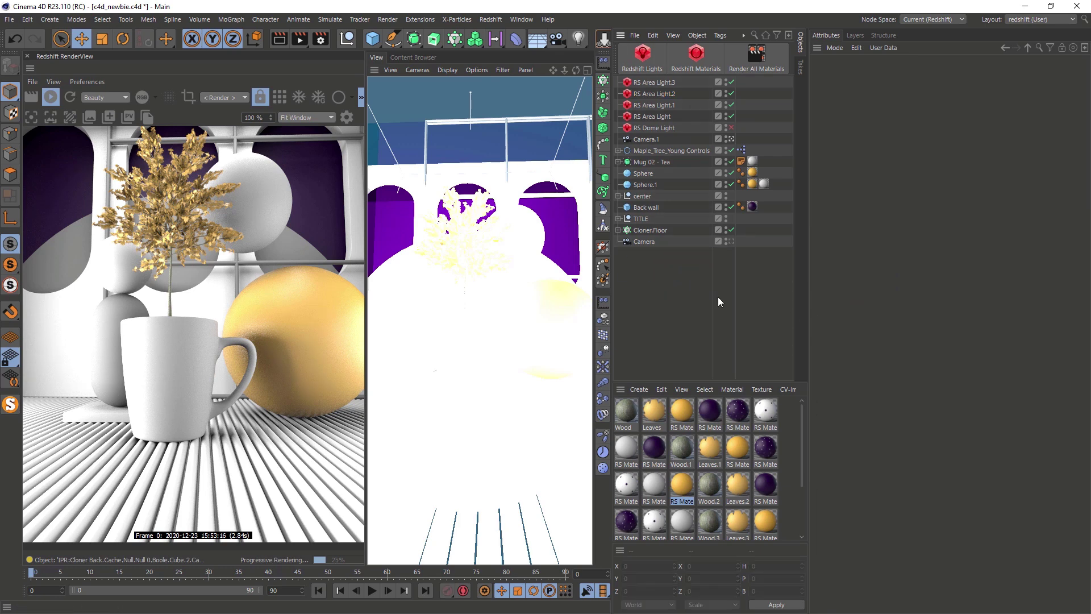
{"action": "left_click", "coordinate": [663, 391]}
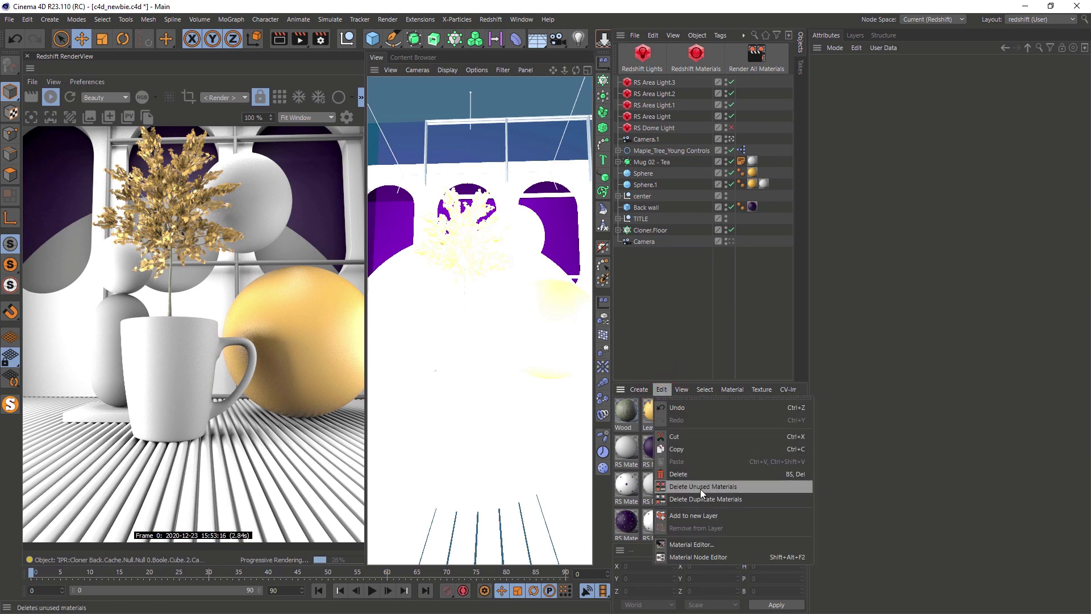
{"action": "left_click", "coordinate": [728, 486]}
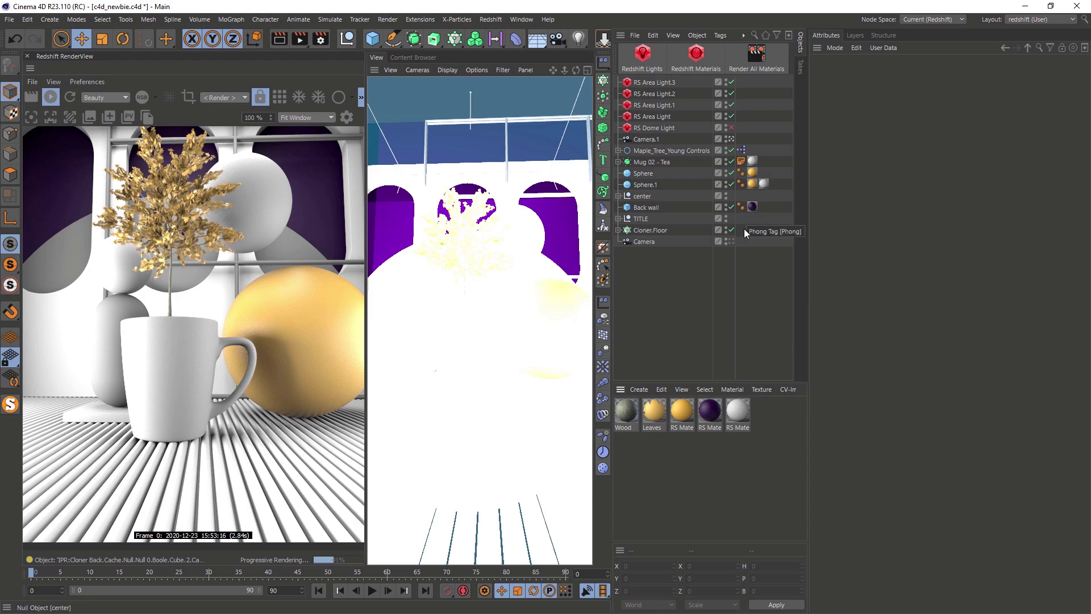
Step: Test materials on Sphere.1, then delete its four extra tags, keeping the white material
{"action": "left_click_drag", "start_coordinate": [711, 411], "coordinate": [654, 185]}
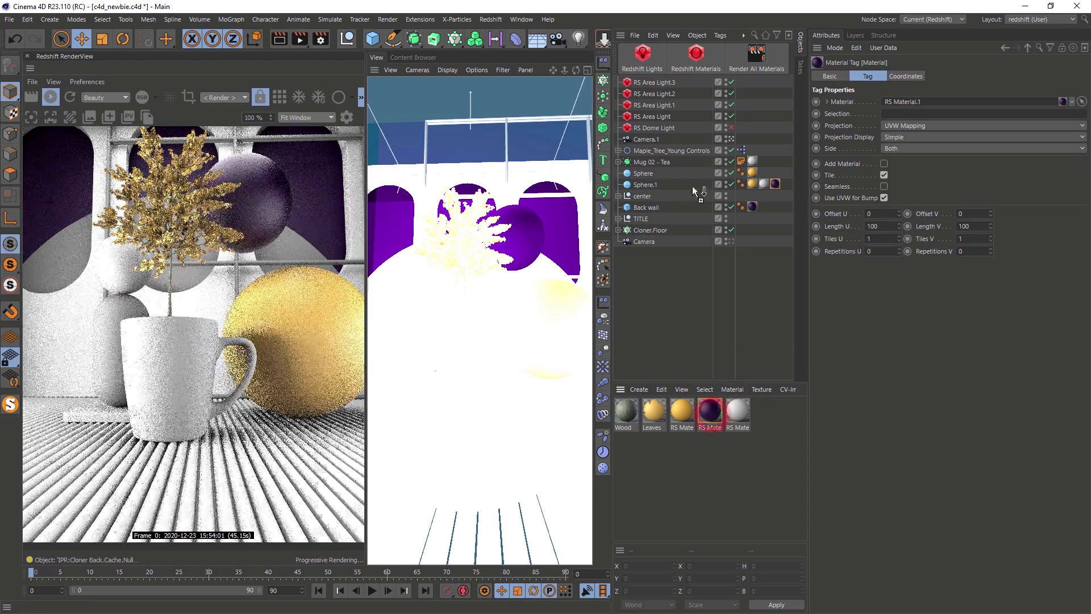
{"action": "left_click_drag", "start_coordinate": [654, 410], "coordinate": [670, 184]}
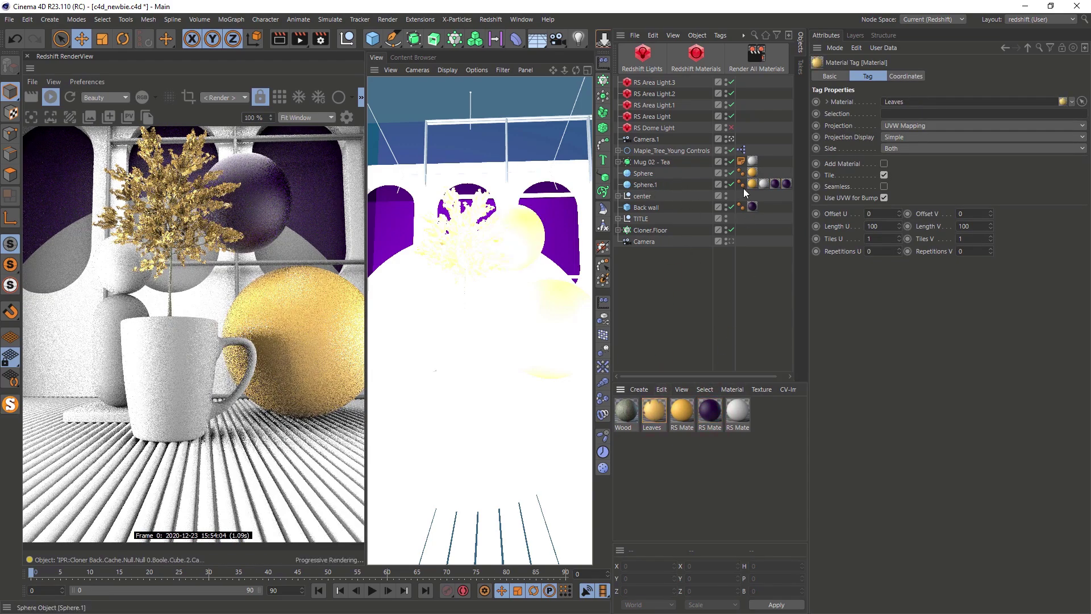
{"action": "left_click_drag", "start_coordinate": [763, 184], "coordinate": [790, 182]}
{"action": "left_click", "coordinate": [772, 212]}
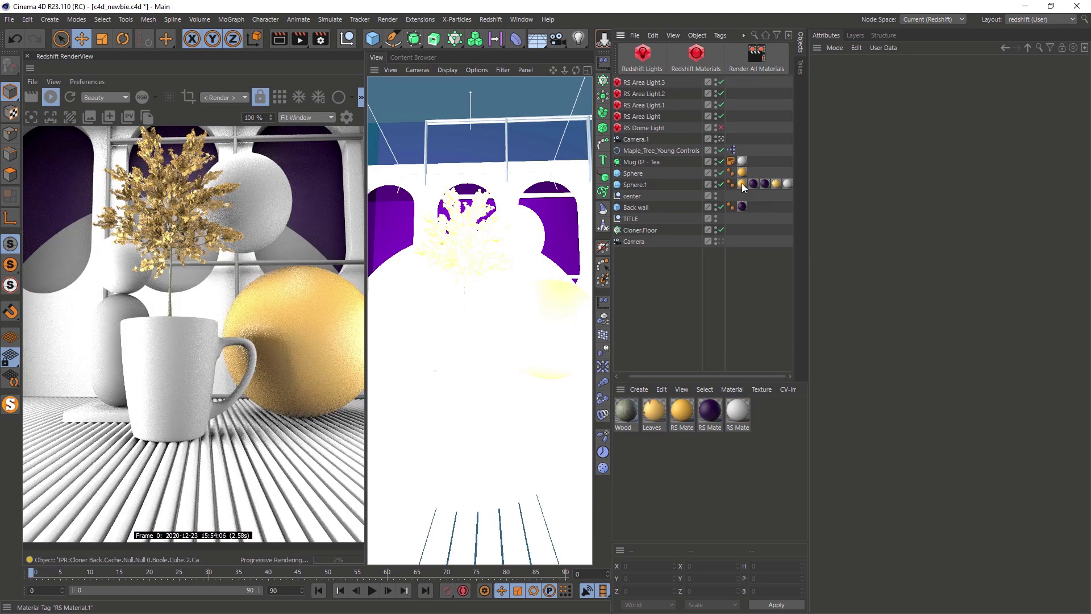
{"action": "left_click", "coordinate": [776, 182]}
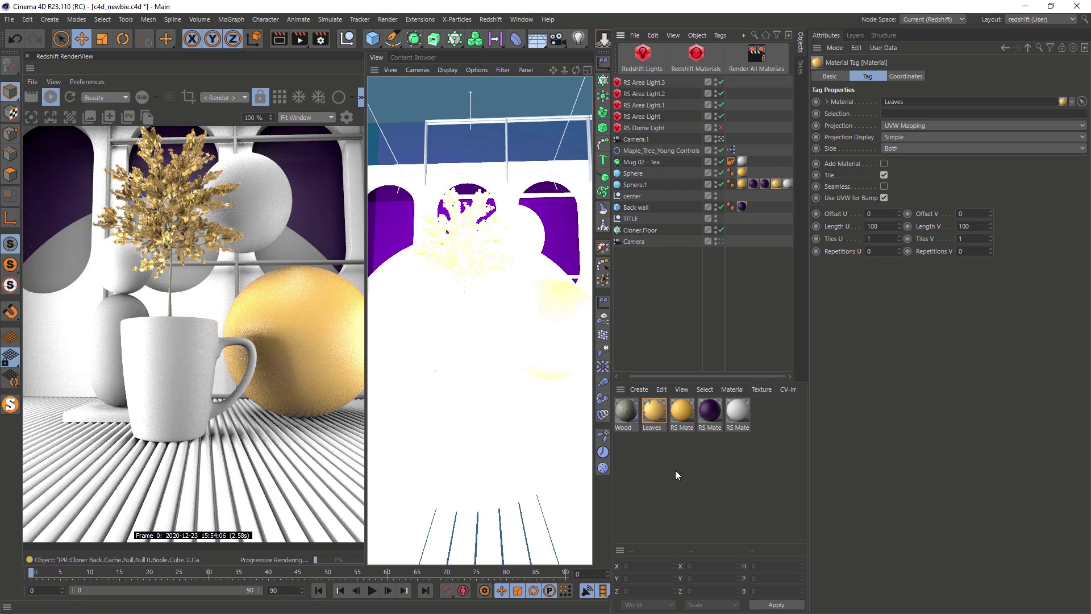
{"action": "left_click", "coordinate": [741, 184]}
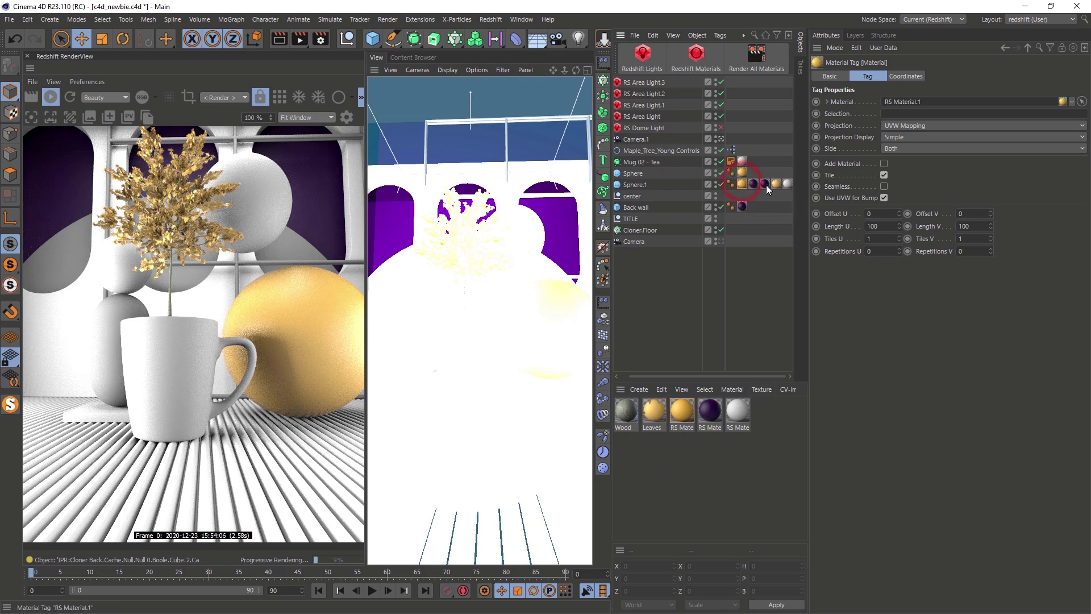
{"action": "left_click", "coordinate": [776, 183], "text": "shift"}
{"action": "key", "text": "Delete"}
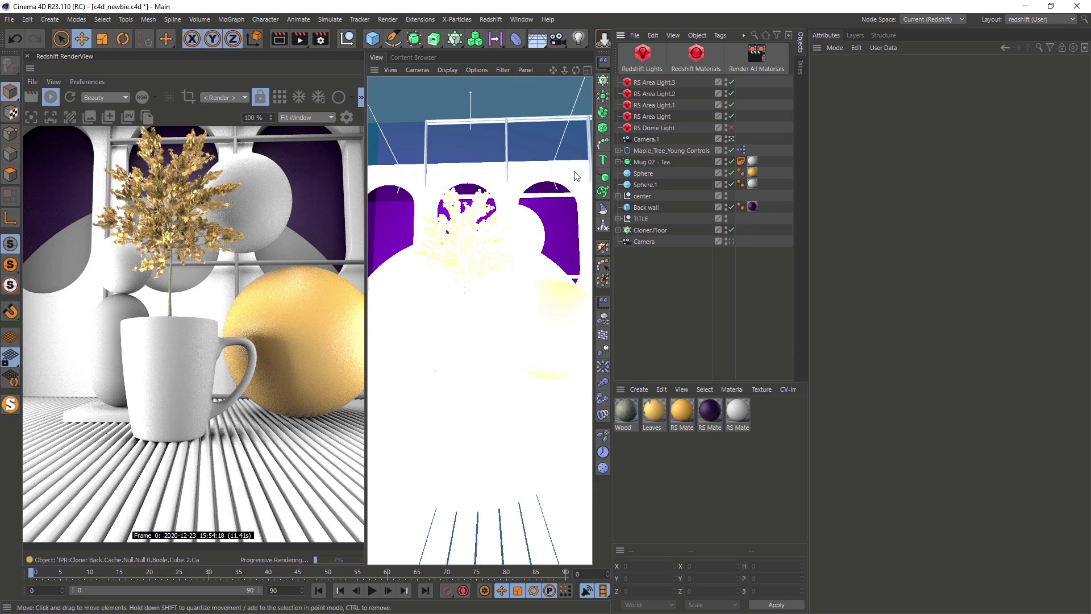
{"action": "left_click", "coordinate": [9, 19]}
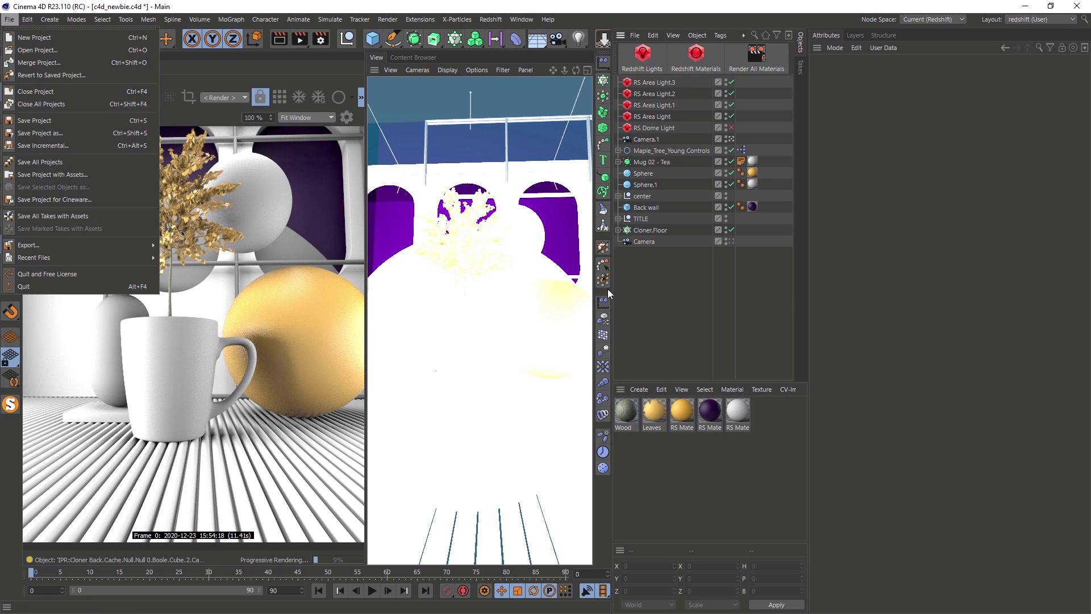
{"action": "left_click", "coordinate": [627, 286]}
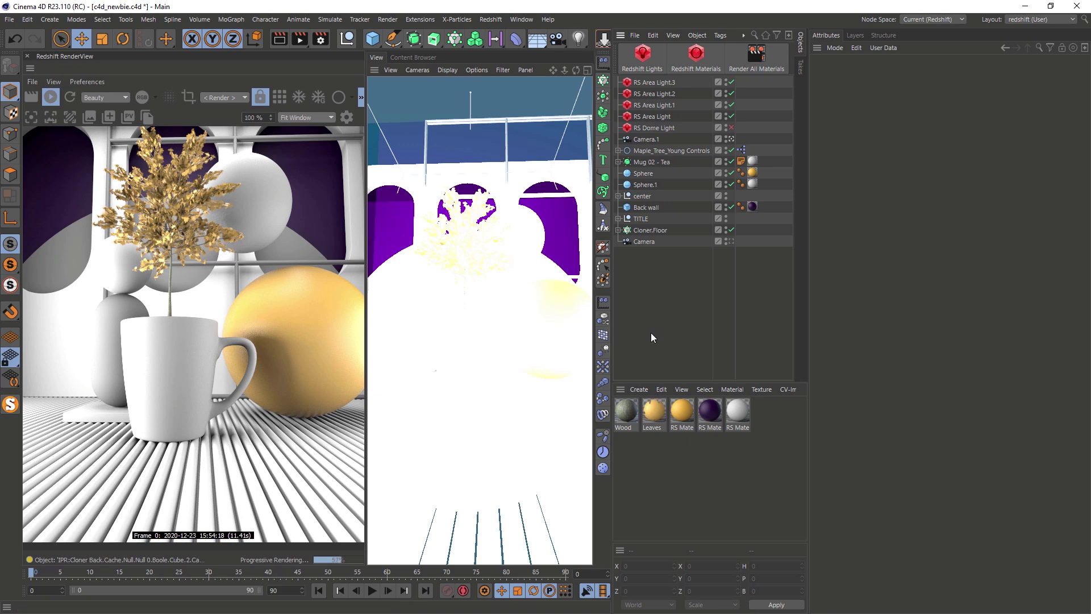
{"action": "left_click_drag", "start_coordinate": [683, 312], "coordinate": [634, 73]}
{"action": "left_click_drag", "start_coordinate": [776, 402], "coordinate": [618, 432]}
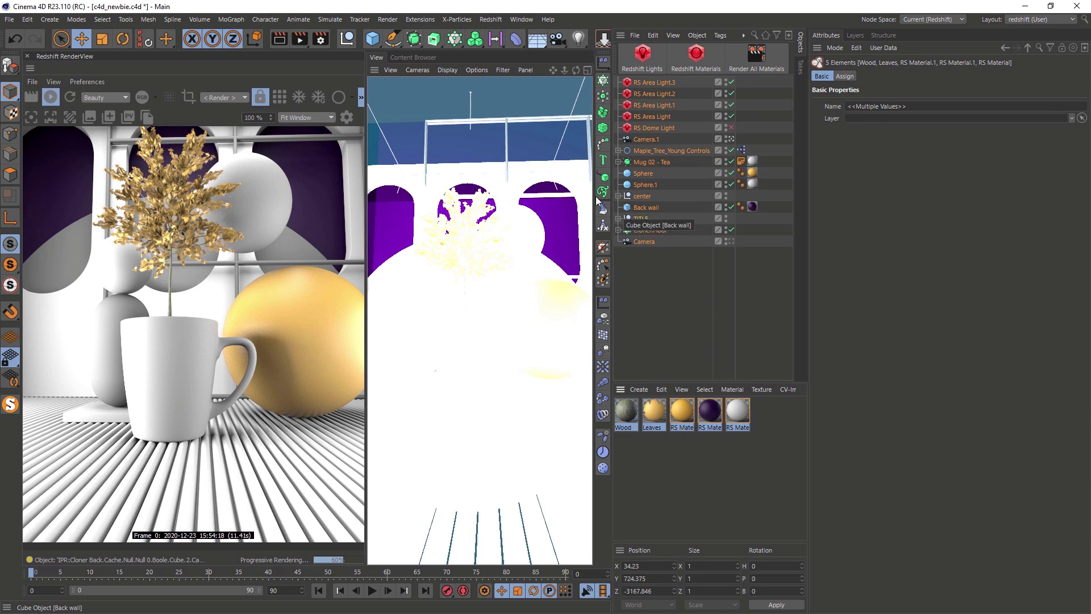
{"action": "left_click", "coordinate": [9, 19]}
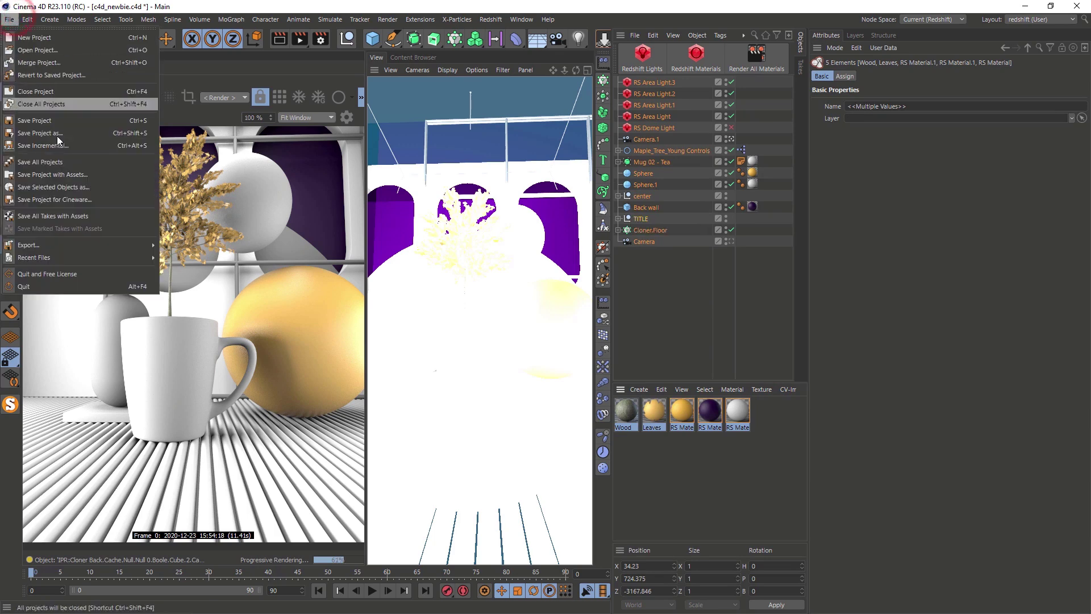
{"action": "left_click", "coordinate": [89, 172]}
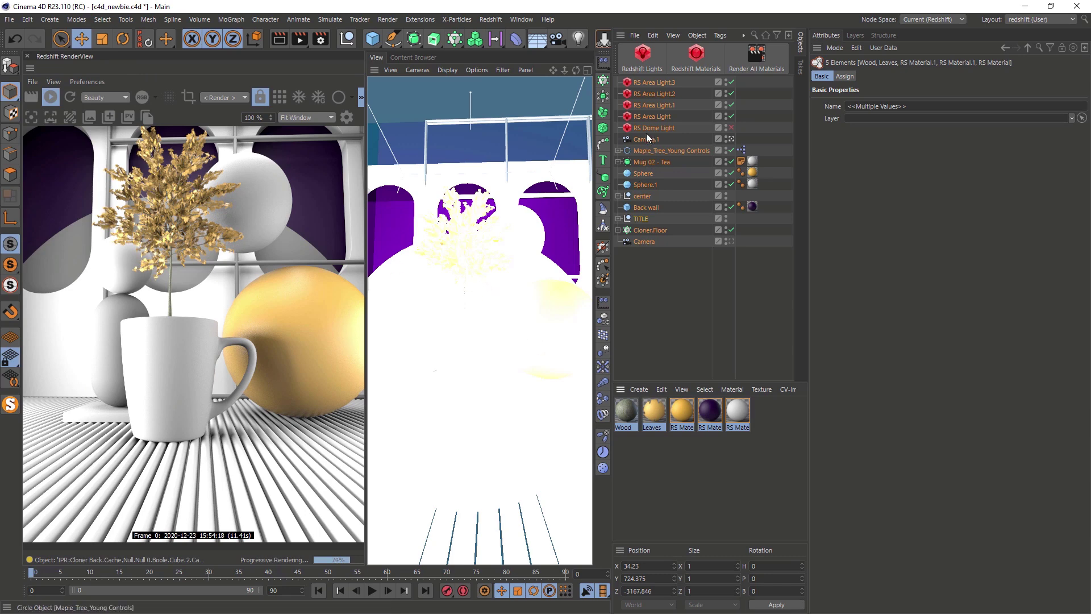
Step: Turn off Illumination in the General Preview settings of all four RS Area Lights
{"action": "left_click", "coordinate": [649, 117]}
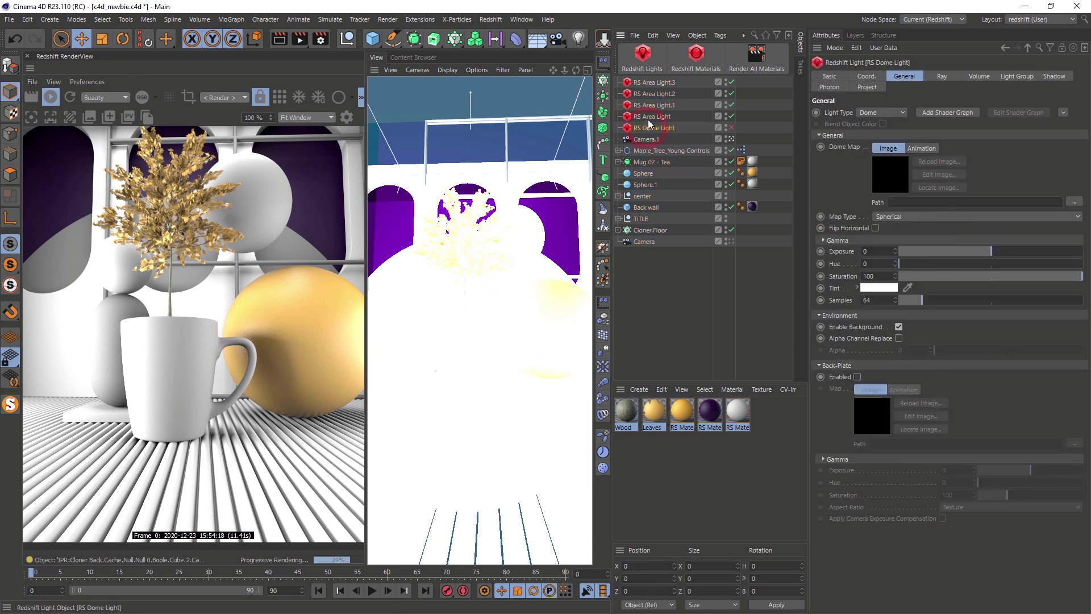
{"action": "left_click", "coordinate": [656, 85], "text": "shift"}
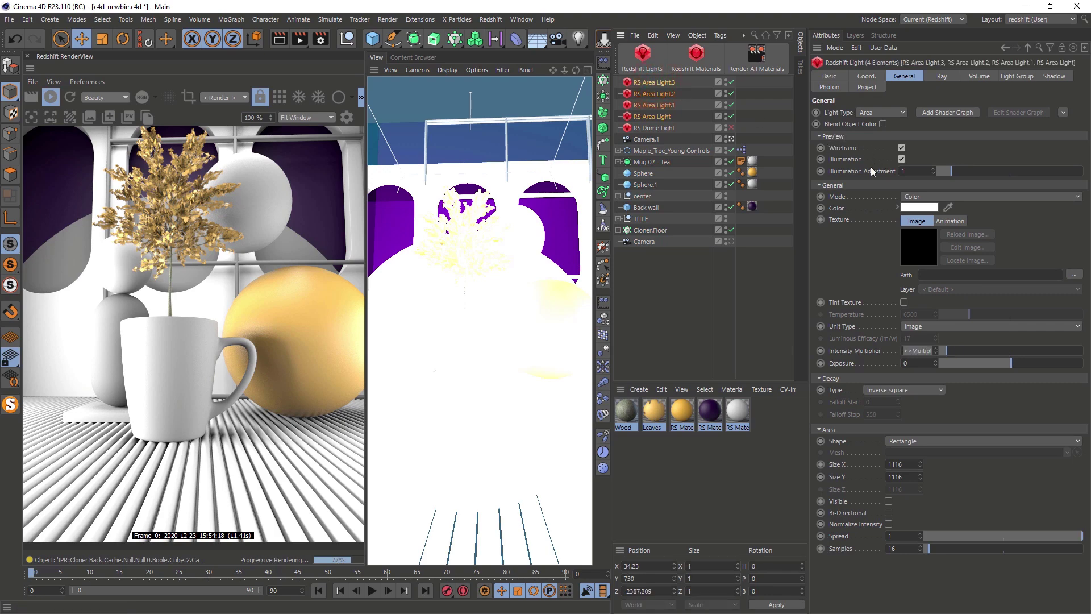
{"action": "left_click", "coordinate": [901, 159]}
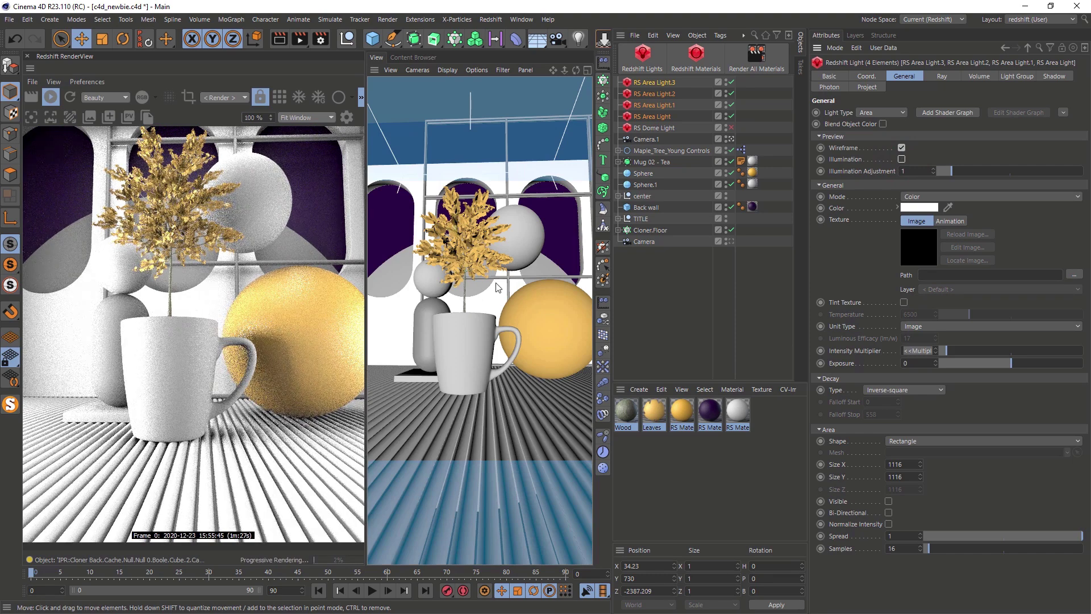
{"action": "left_click", "coordinate": [901, 159]}
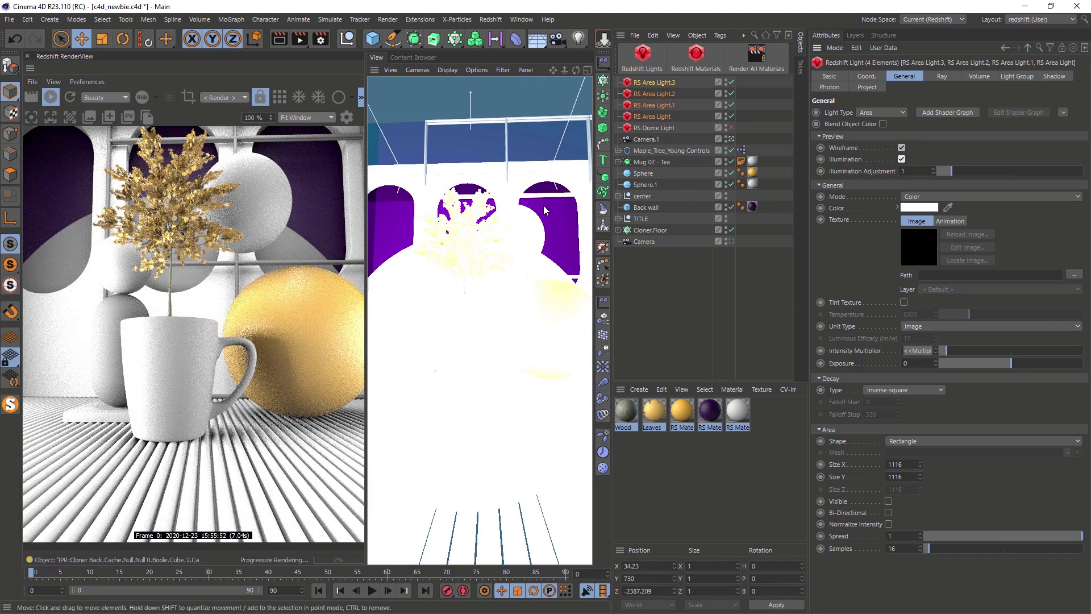
{"action": "left_click", "coordinate": [901, 159]}
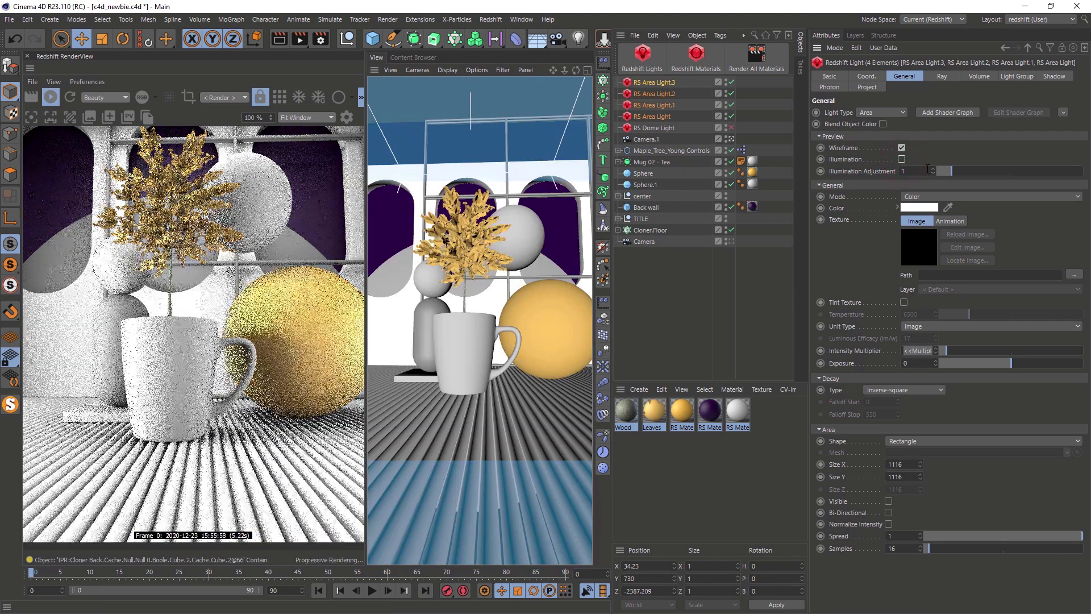
{"action": "left_click", "coordinate": [652, 260]}
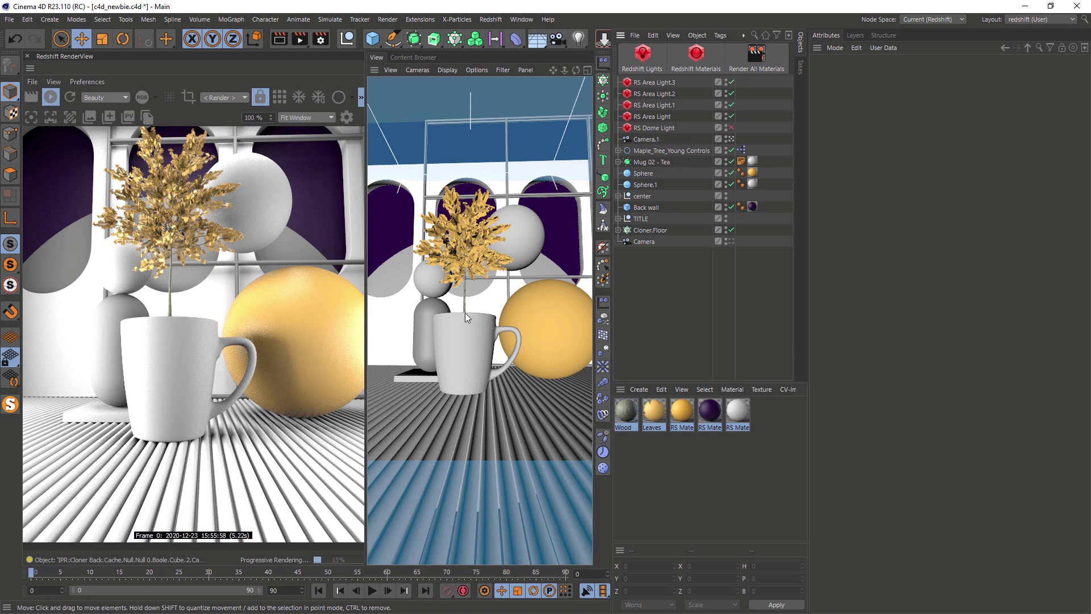
Step: Duplicate the purple RS material, make its diffuse dark green, and apply it to Sphere.1
{"action": "left_click", "coordinate": [715, 456]}
{"action": "left_click_drag", "start_coordinate": [708, 412], "coordinate": [711, 445], "text": "ctrl"}
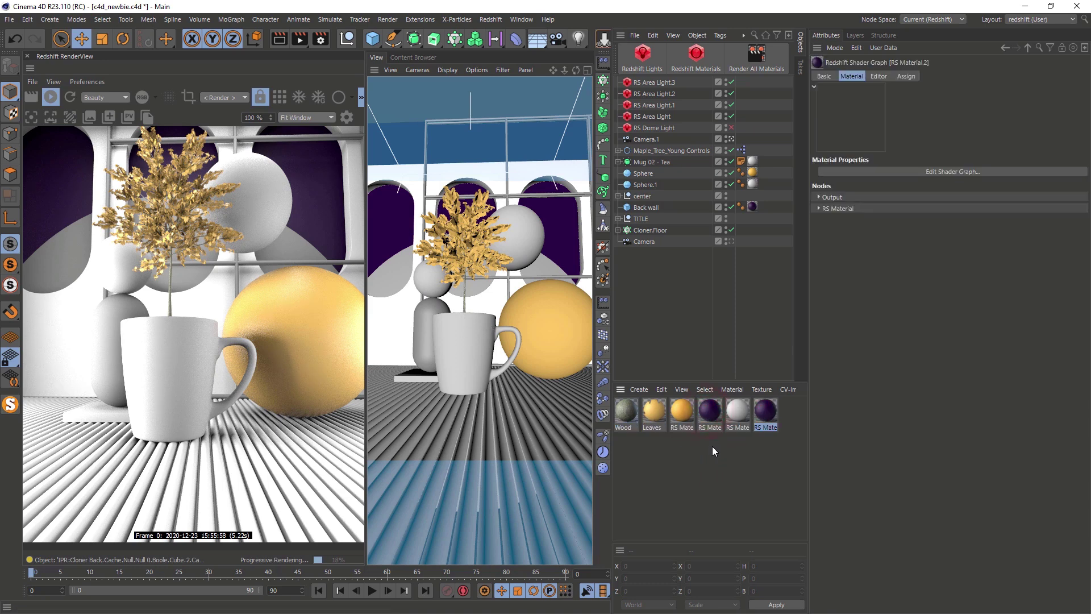
{"action": "left_click", "coordinate": [846, 210]}
{"action": "left_click", "coordinate": [886, 277]}
{"action": "left_click_drag", "start_coordinate": [867, 277], "coordinate": [897, 275]}
{"action": "left_click", "coordinate": [866, 319]}
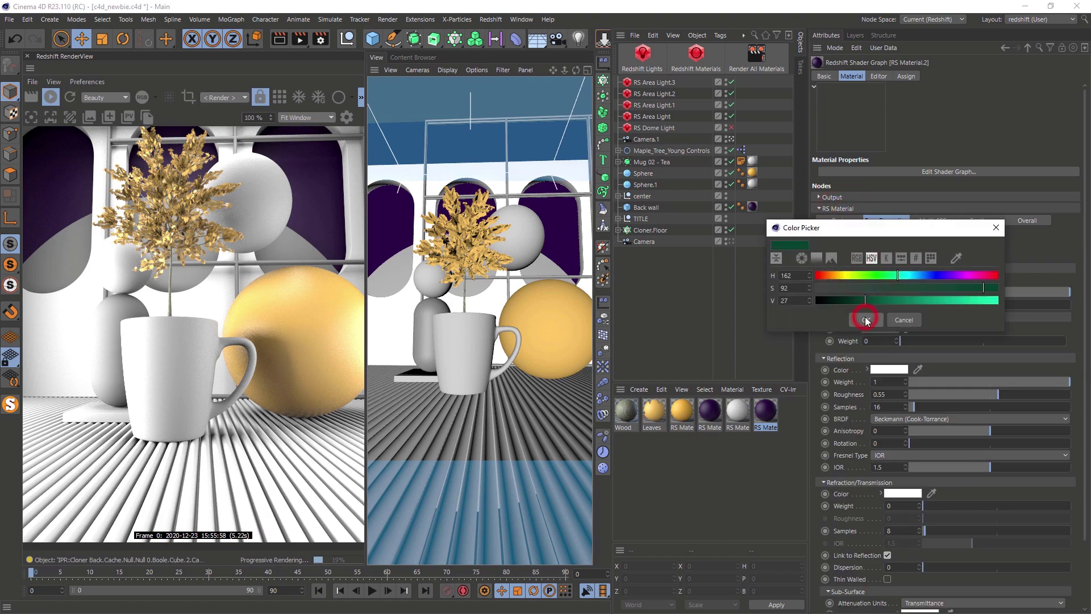
{"action": "left_click_drag", "start_coordinate": [518, 219], "coordinate": [517, 219]}
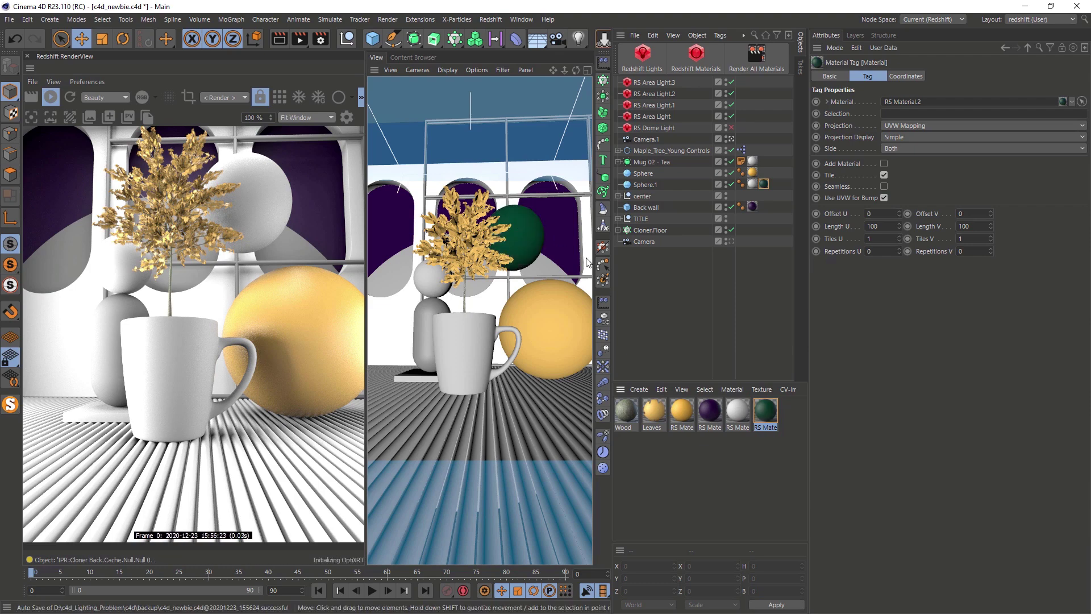
Step: Duplicate the green material, give it dark yellow diffuse and the Gold preset, and apply it to Back wall
{"action": "left_click_drag", "start_coordinate": [772, 418], "coordinate": [683, 456], "text": "ctrl"}
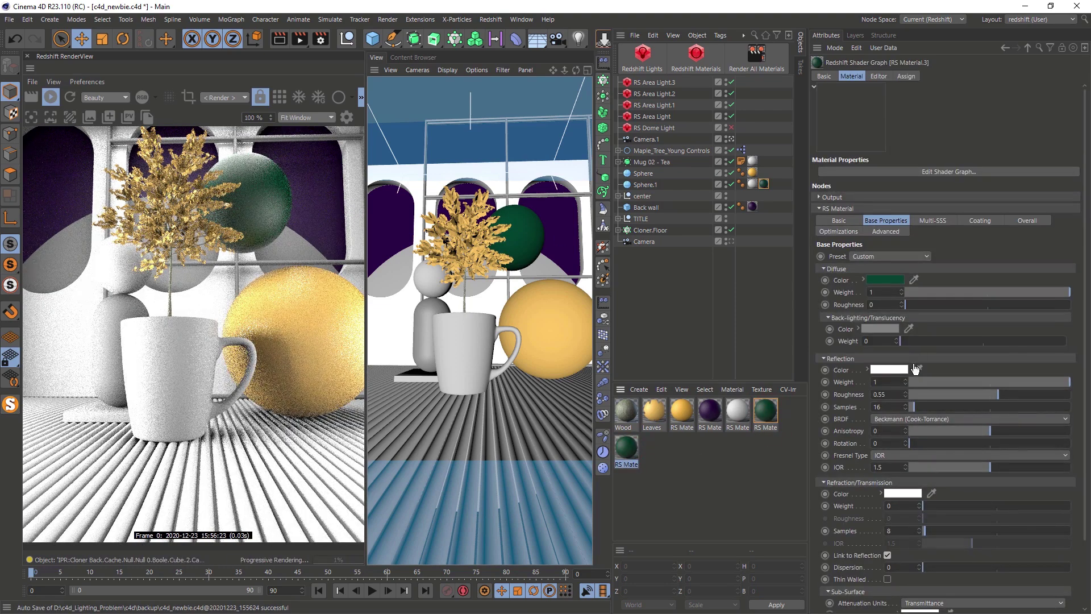
{"action": "left_click", "coordinate": [885, 280]}
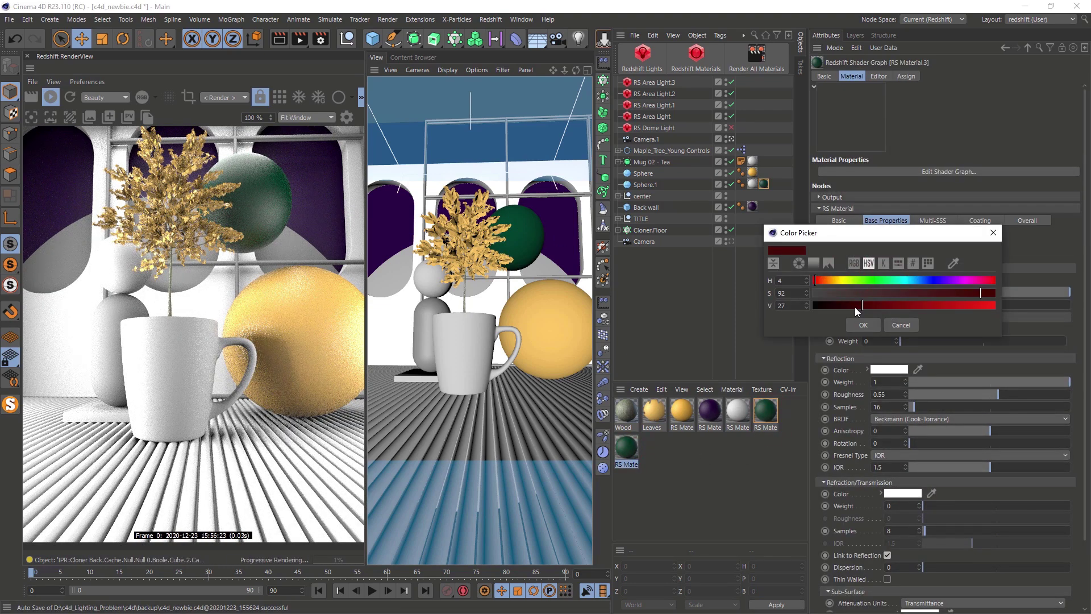
{"action": "left_click", "coordinate": [838, 280]}
{"action": "left_click", "coordinate": [863, 325]}
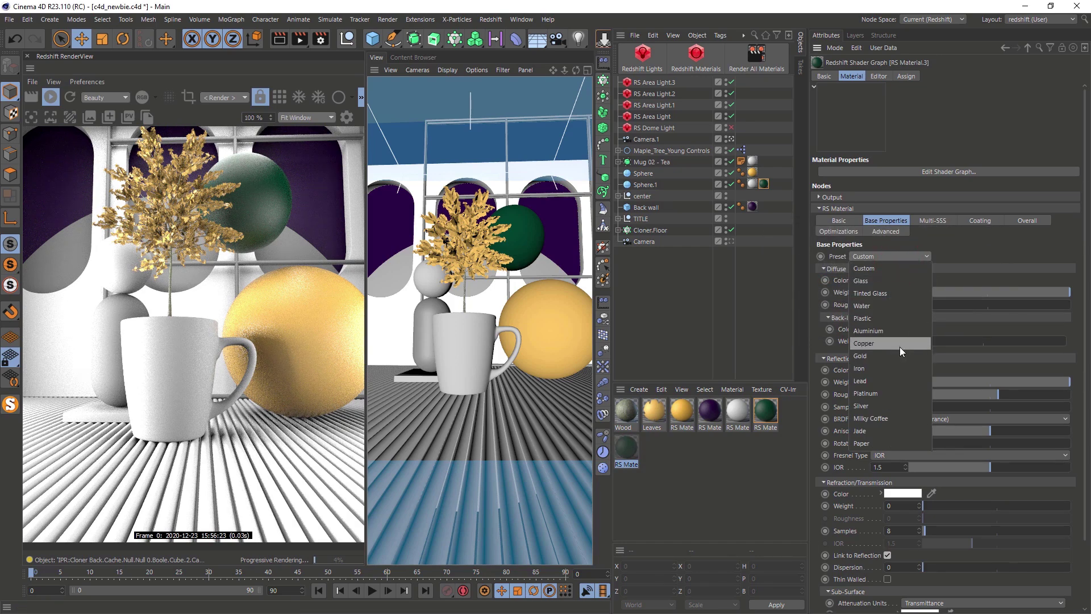
{"action": "left_click", "coordinate": [896, 352]}
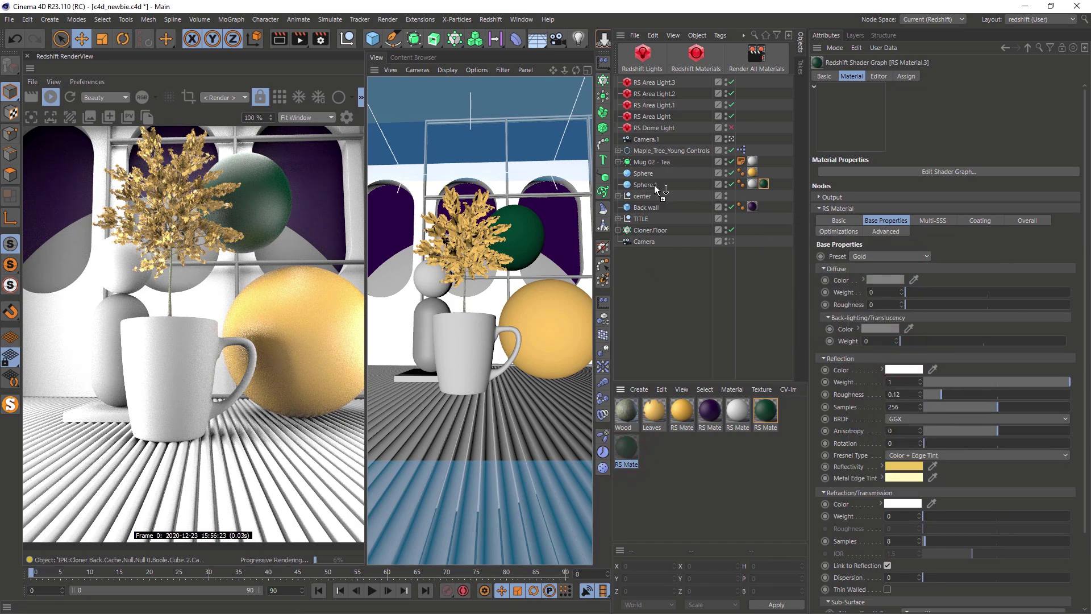
{"action": "left_click_drag", "start_coordinate": [479, 171], "coordinate": [408, 181]}
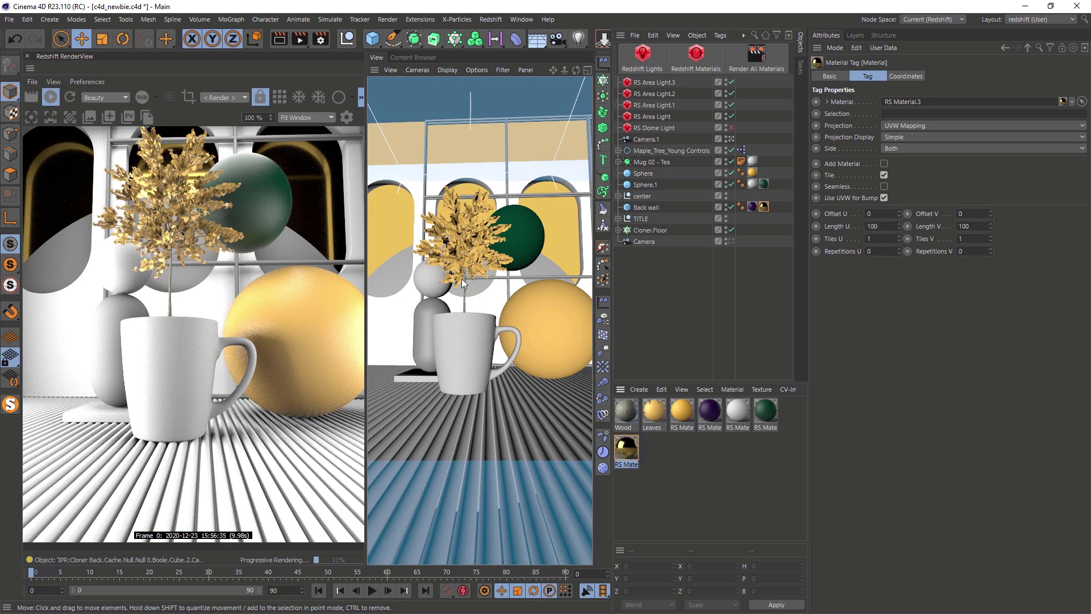
Step: Orbit the camera and try the 15 mm, 50 mm and 80 mm focal length presets
{"action": "left_click_drag", "start_coordinate": [455, 281], "coordinate": [486, 314], "text": "alt"}
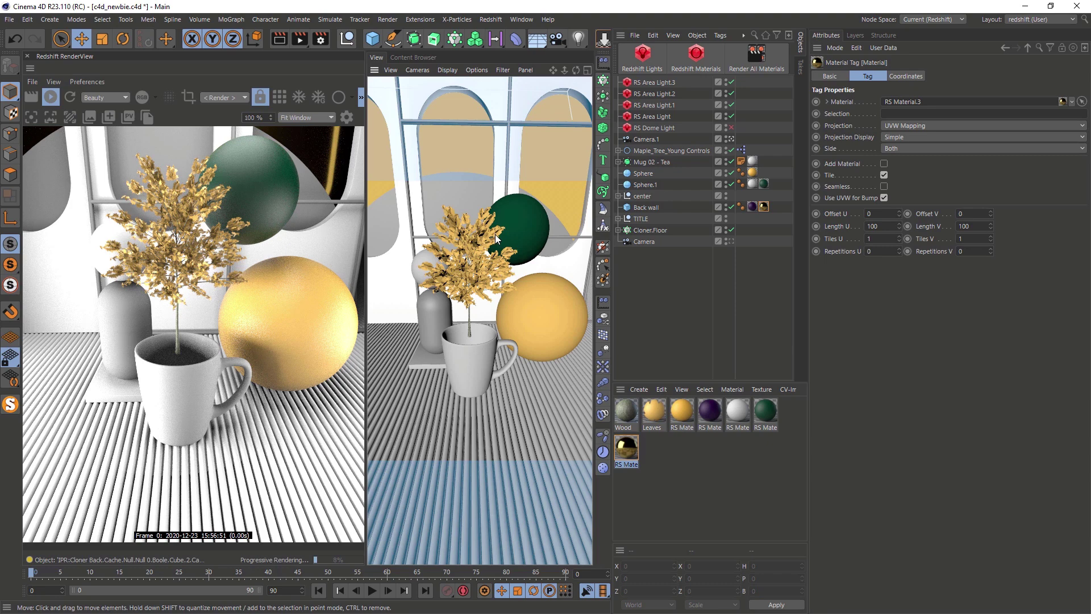
{"action": "left_click_drag", "start_coordinate": [496, 234], "coordinate": [462, 258], "text": "alt"}
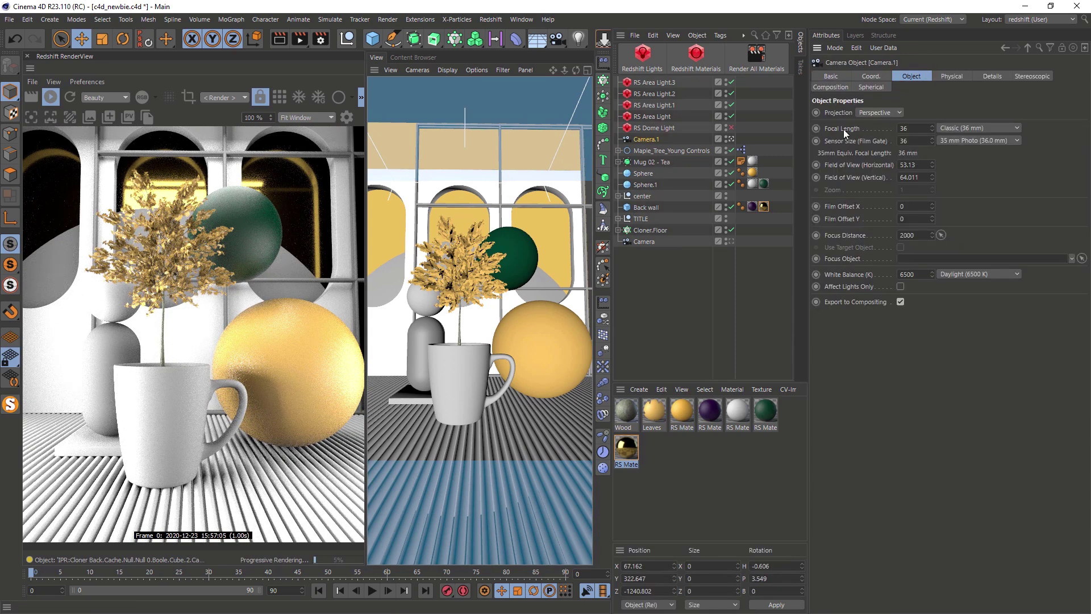
{"action": "left_click", "coordinate": [955, 127]}
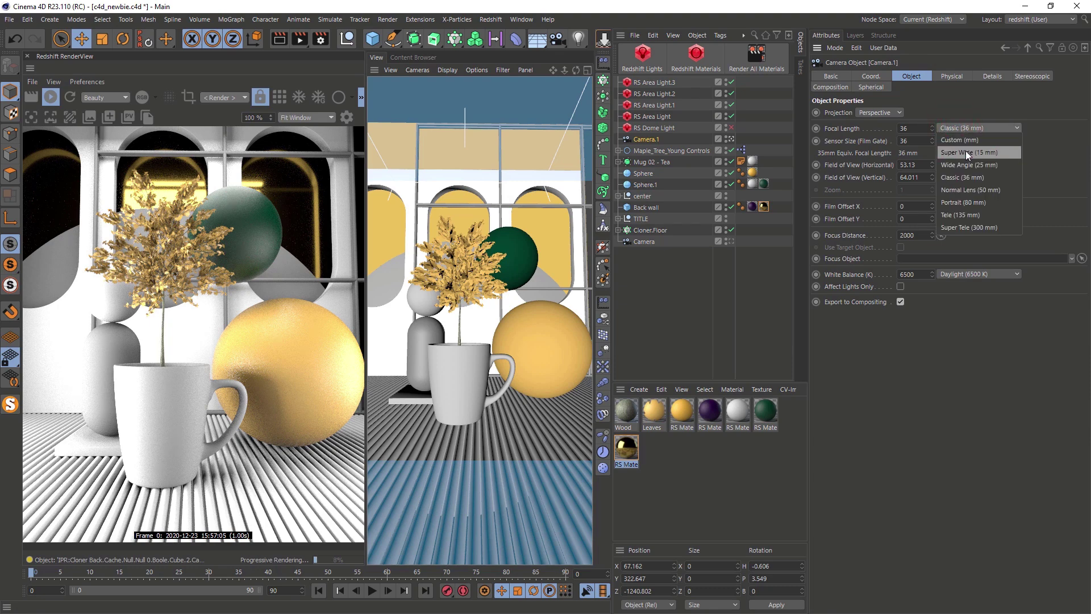
{"action": "left_click", "coordinate": [966, 151]}
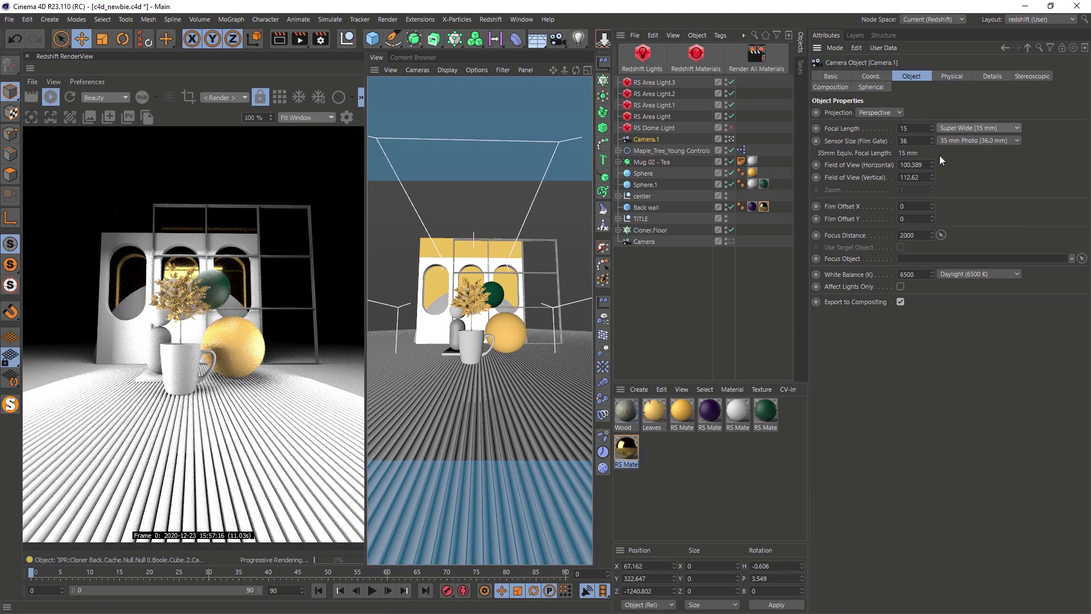
{"action": "left_click", "coordinate": [966, 129]}
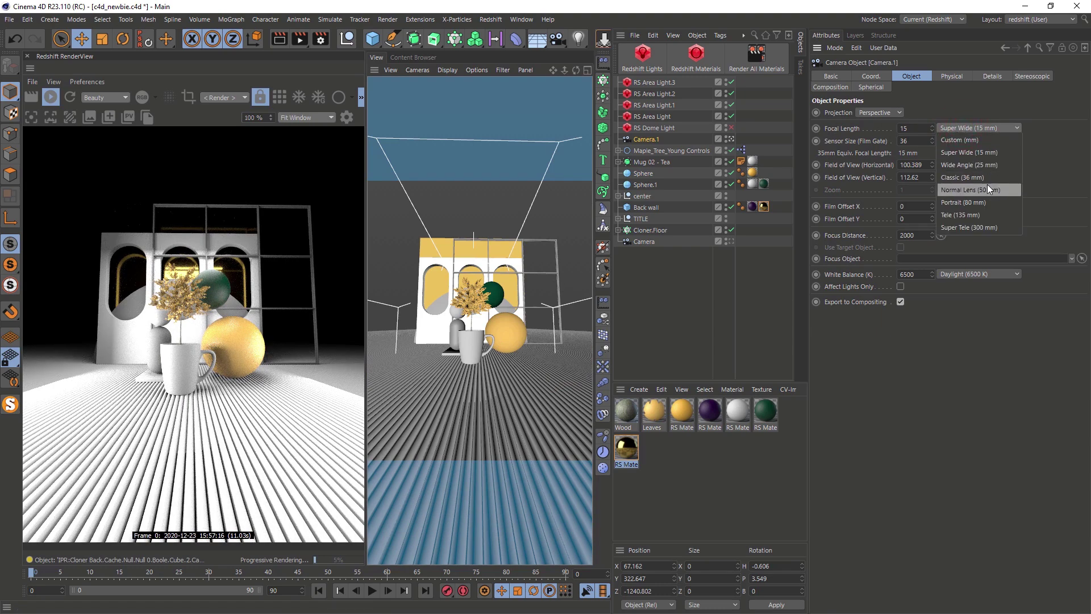
{"action": "left_click", "coordinate": [987, 184]}
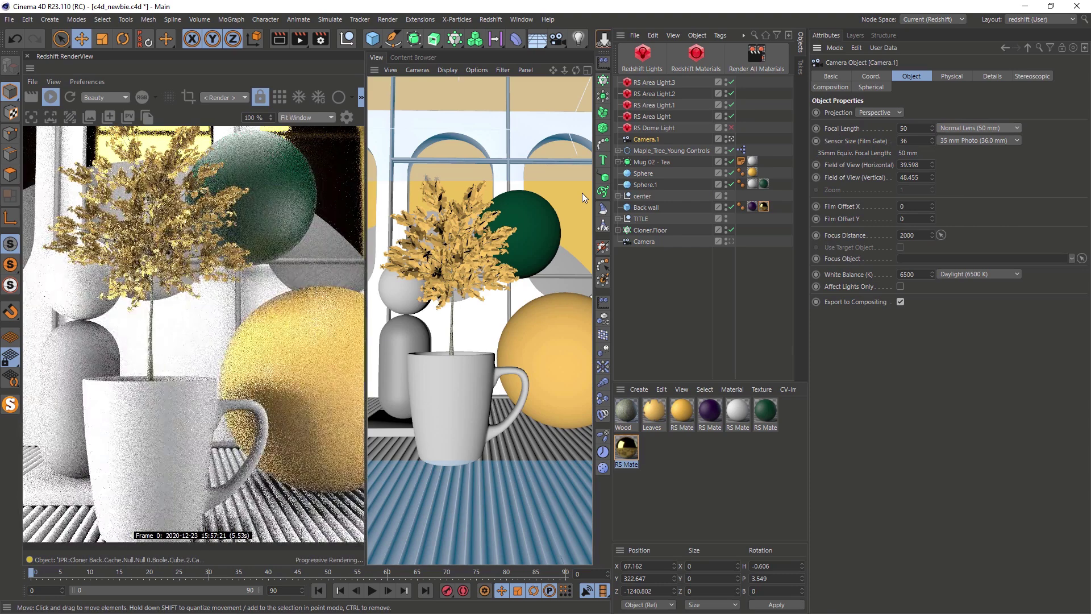
{"action": "left_click", "coordinate": [984, 128]}
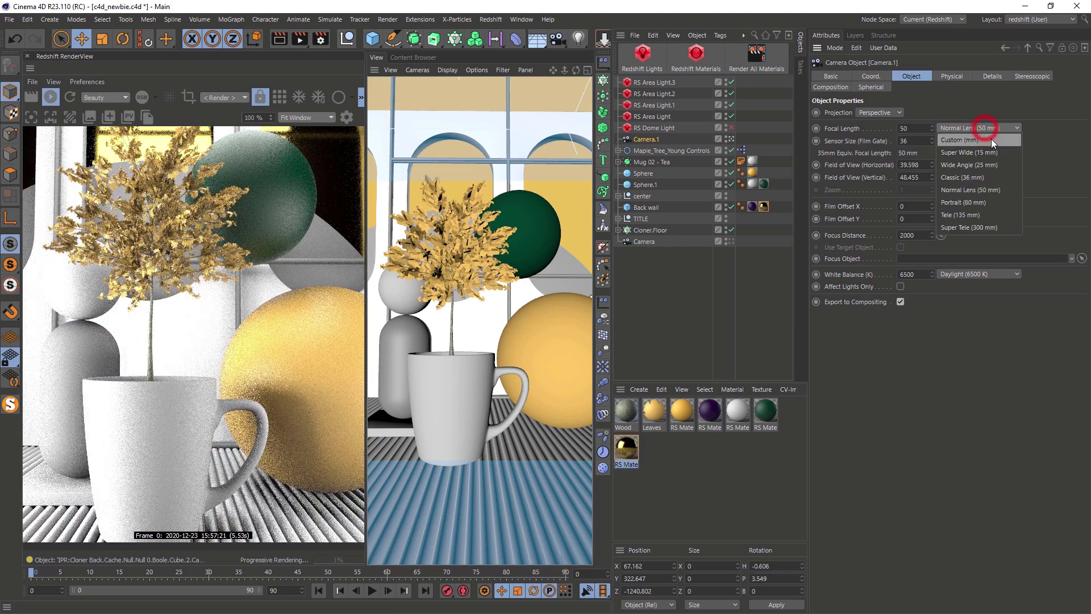
{"action": "left_click", "coordinate": [990, 207]}
Step: Dolly back, set Focal Length to 80, and orbit to frame the mug and tree closely
{"action": "left_click_drag", "start_coordinate": [569, 71], "coordinate": [554, 68]}
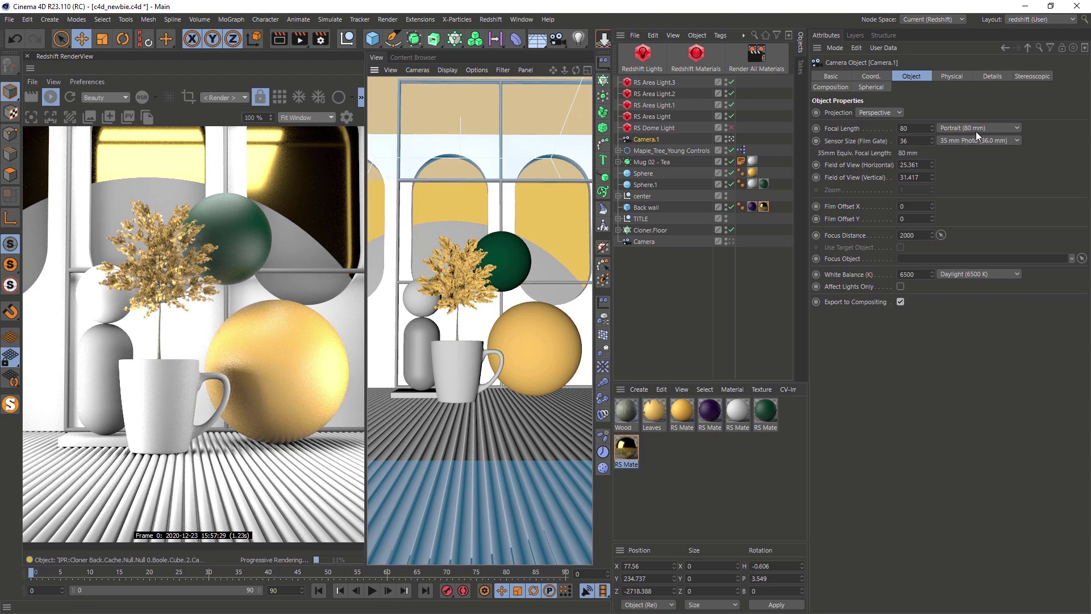
{"action": "scroll", "coordinate": [976, 131], "scroll_direction": "up", "scroll_amount": 1}
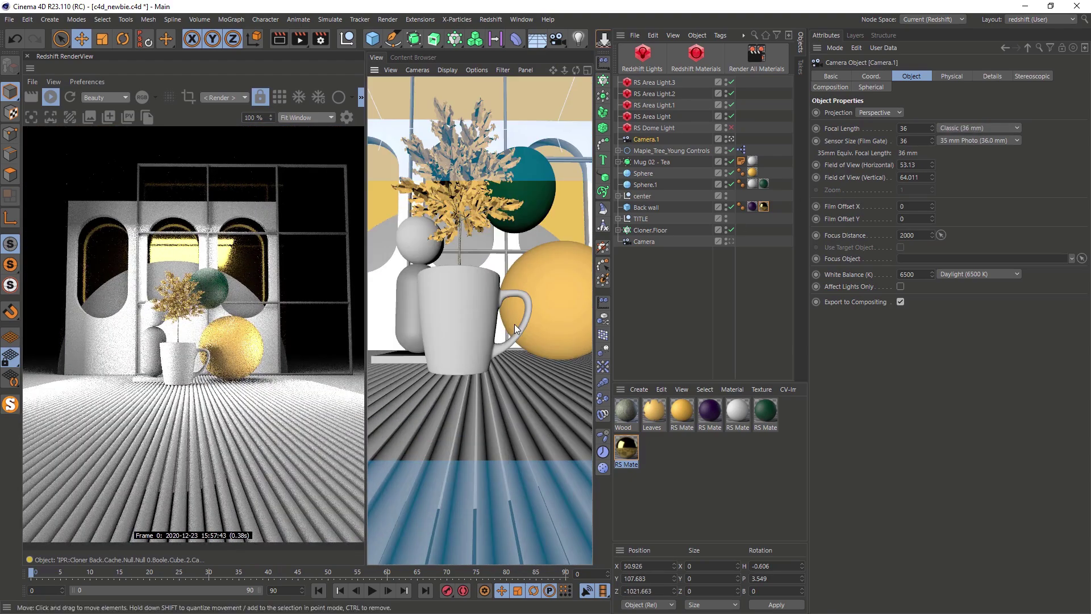
{"action": "mouse_move", "coordinate": [514, 324]}
{"action": "right_mouse_down", "text": "alt"}
{"action": "mouse_move", "coordinate": [484, 244]}
{"action": "mouse_move", "coordinate": [504, 336]}
{"action": "right_mouse_up", "text": "alt"}
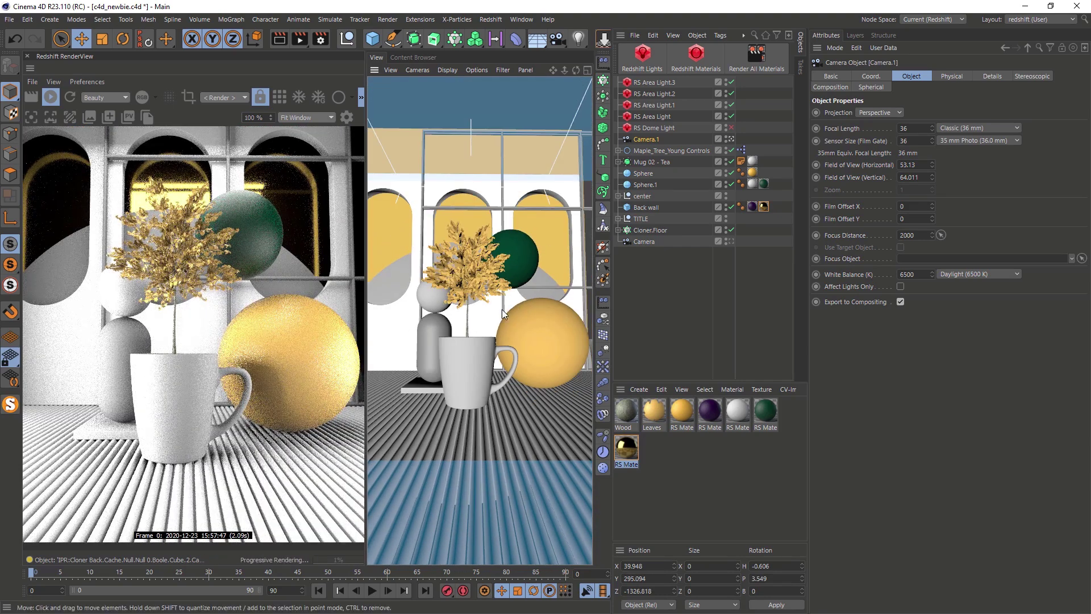
{"action": "left_click_drag", "start_coordinate": [503, 309], "coordinate": [467, 230], "text": "alt"}
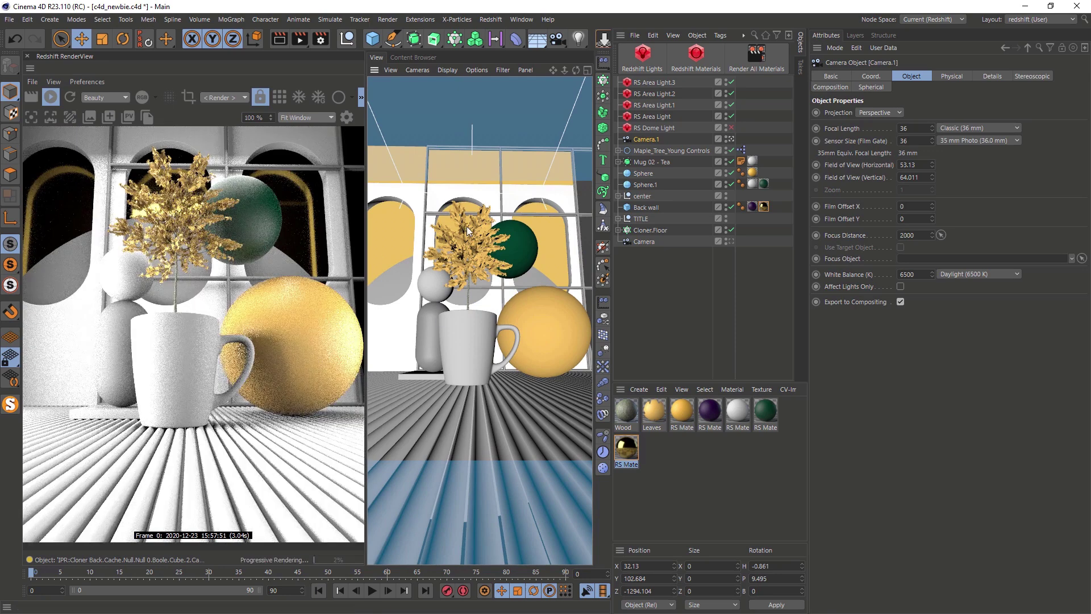
{"action": "double_click", "coordinate": [914, 128]}
{"action": "type", "text": "80"}
{"action": "key", "text": "Return"}
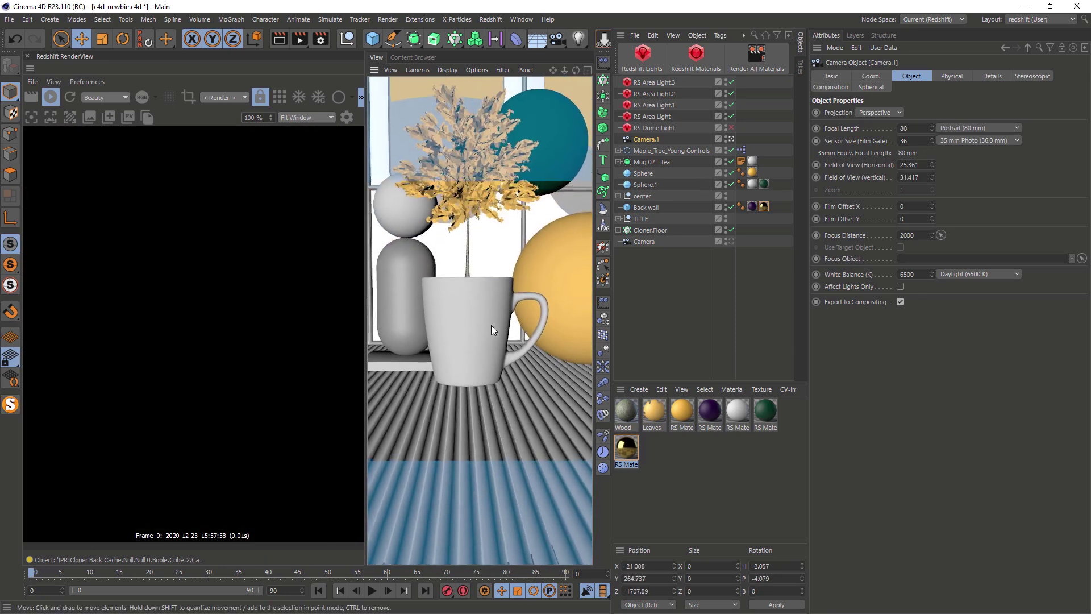
{"action": "left_click_drag", "start_coordinate": [491, 325], "coordinate": [476, 304], "text": "alt"}
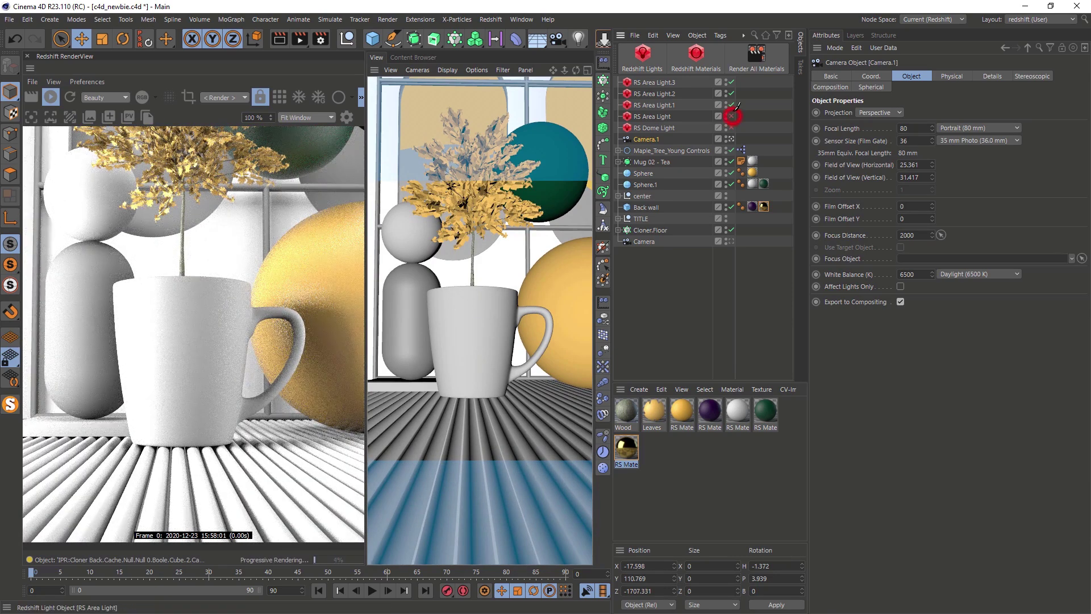
Step: Disable all four area lights, pull the camera back, and test the dome light on then off
{"action": "left_click_drag", "start_coordinate": [731, 116], "coordinate": [733, 88]}
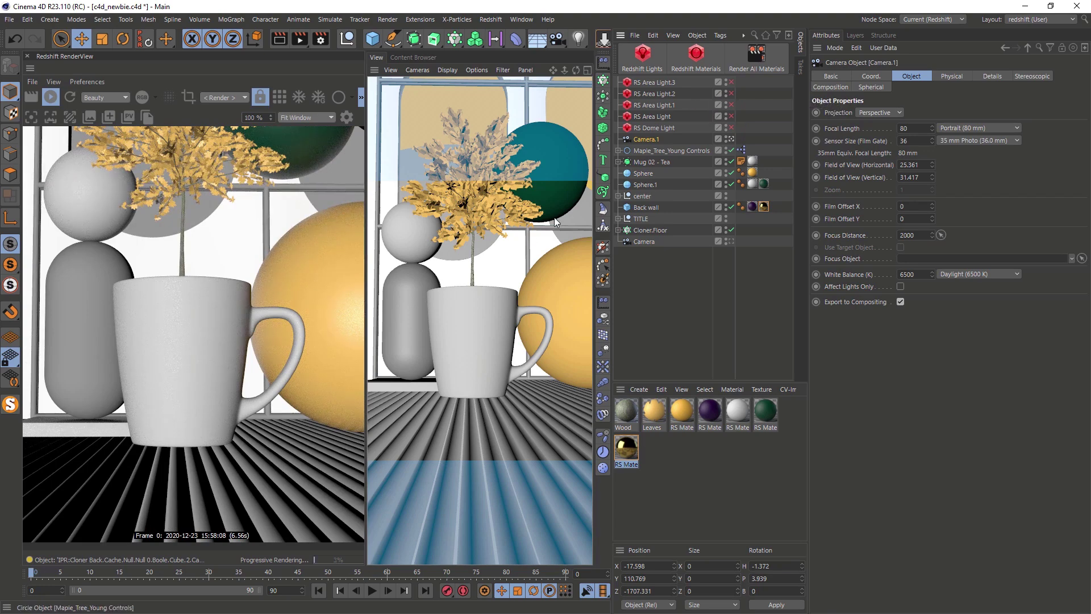
{"action": "scroll", "coordinate": [500, 294], "scroll_direction": "down", "scroll_amount": 3}
{"action": "middle_click_drag", "start_coordinate": [512, 285], "coordinate": [514, 303], "text": "alt"}
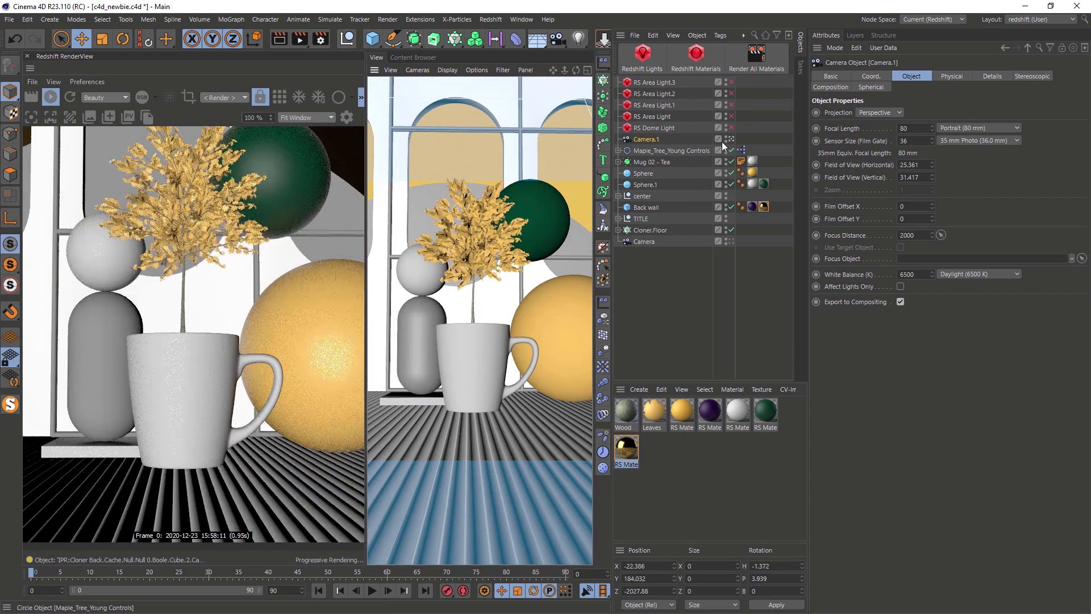
{"action": "left_click", "coordinate": [731, 127]}
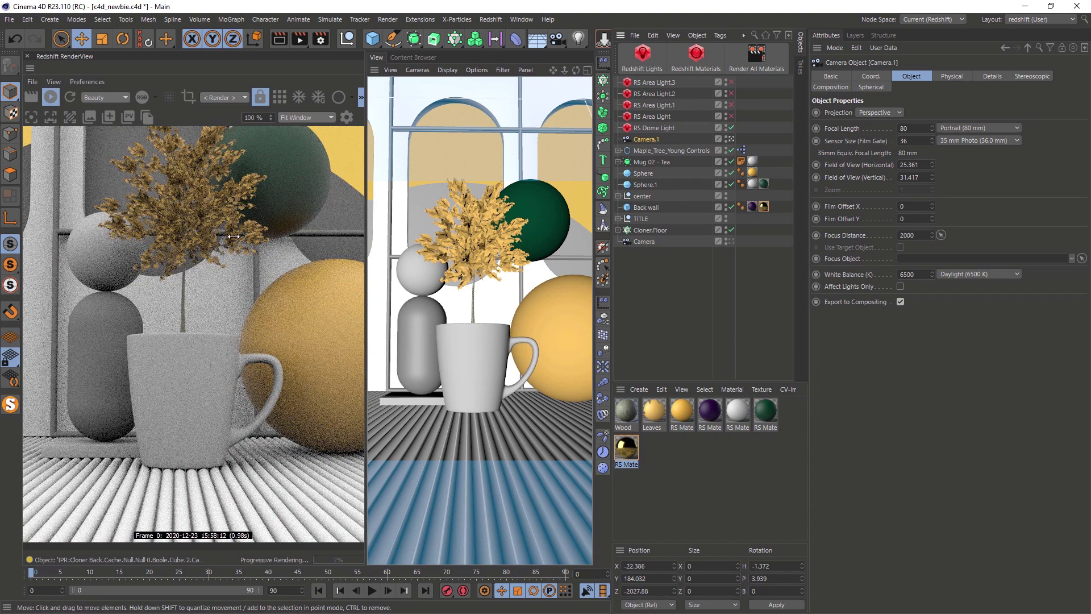
{"action": "left_click", "coordinate": [731, 127]}
Step: Re-enable RS Area Light, .1, .2 and .3 in the render one at a time
{"action": "left_click", "coordinate": [670, 116]}
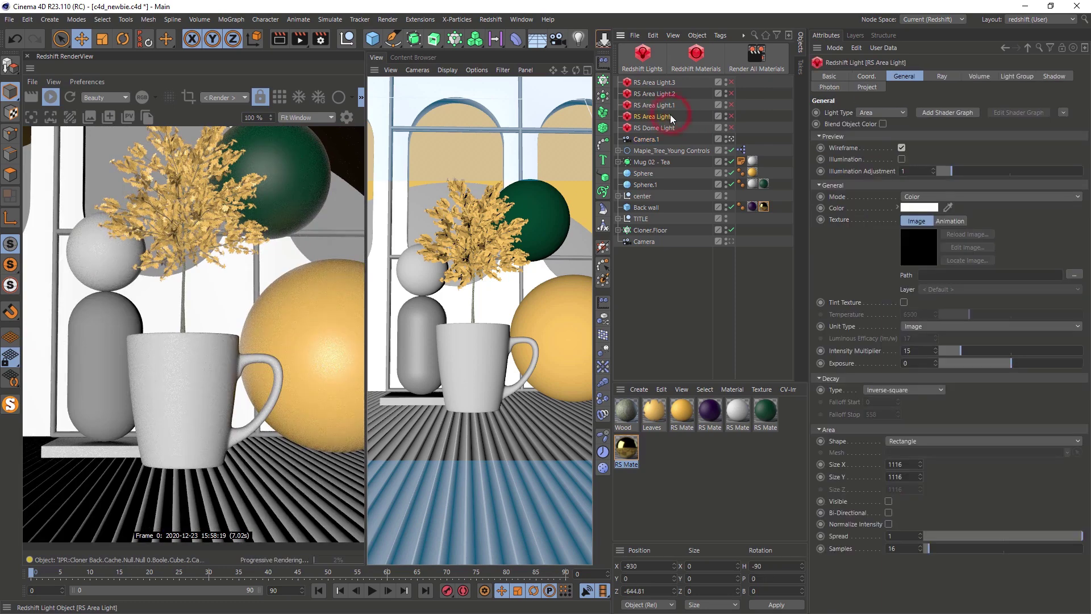
{"action": "left_click", "coordinate": [731, 117]}
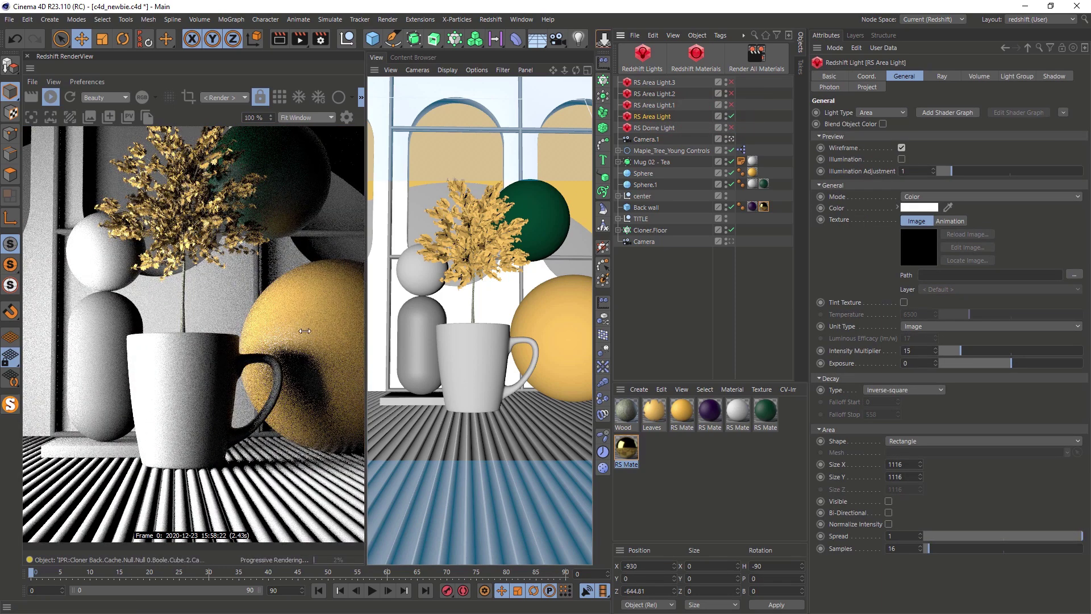
{"action": "left_click", "coordinate": [359, 99]}
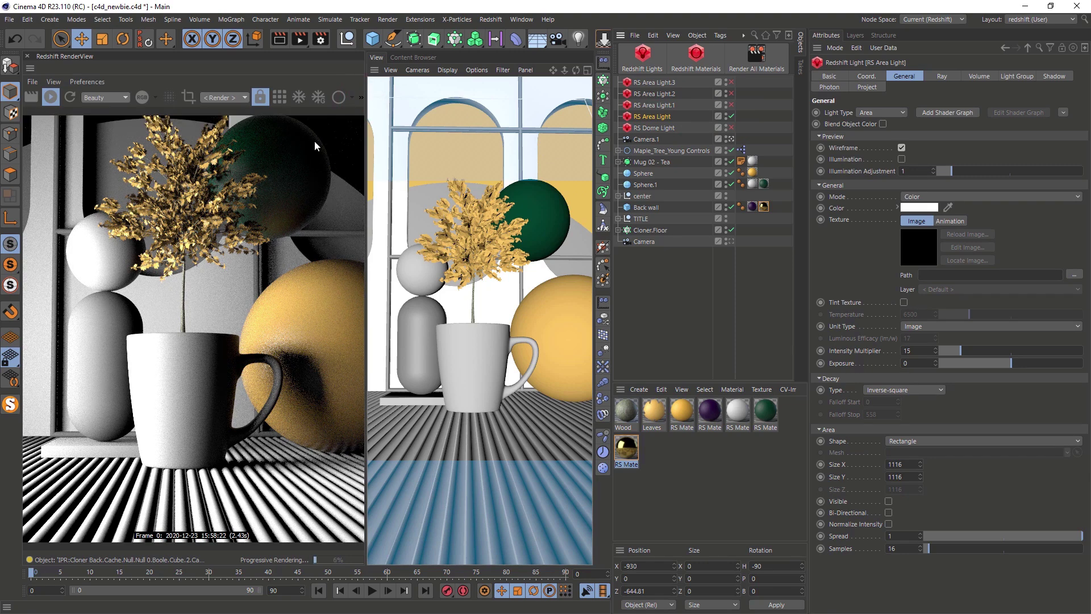
{"action": "left_click", "coordinate": [731, 105]}
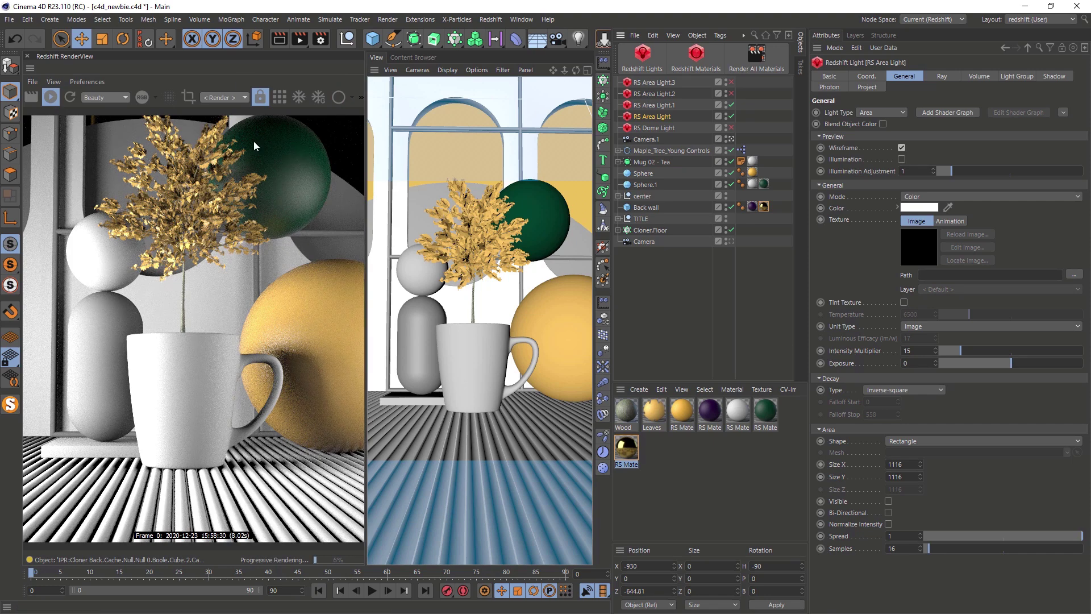
{"action": "left_click", "coordinate": [732, 93]}
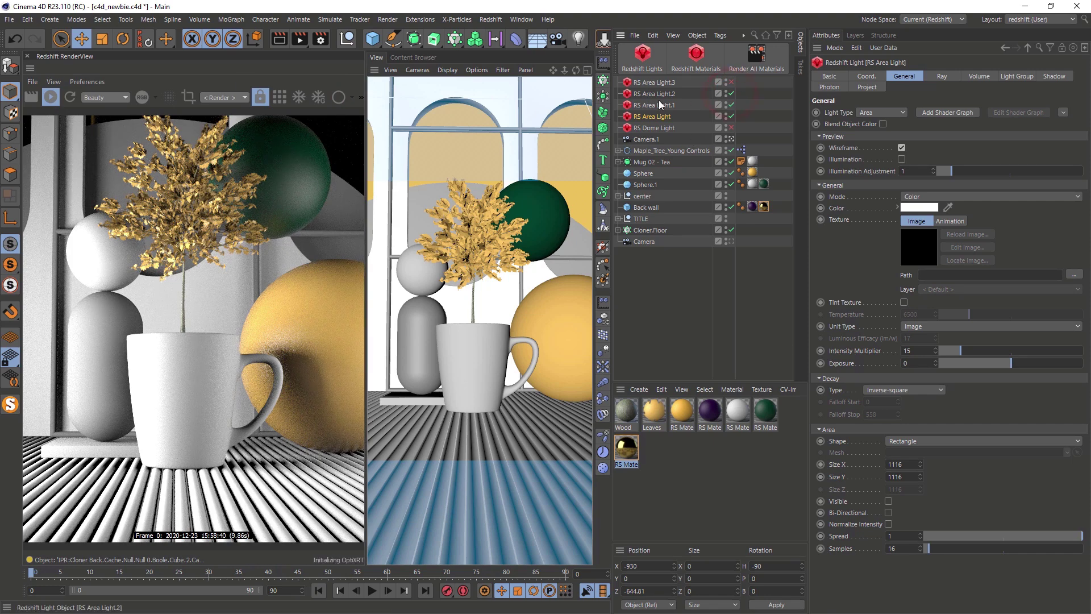
{"action": "left_click", "coordinate": [732, 82]}
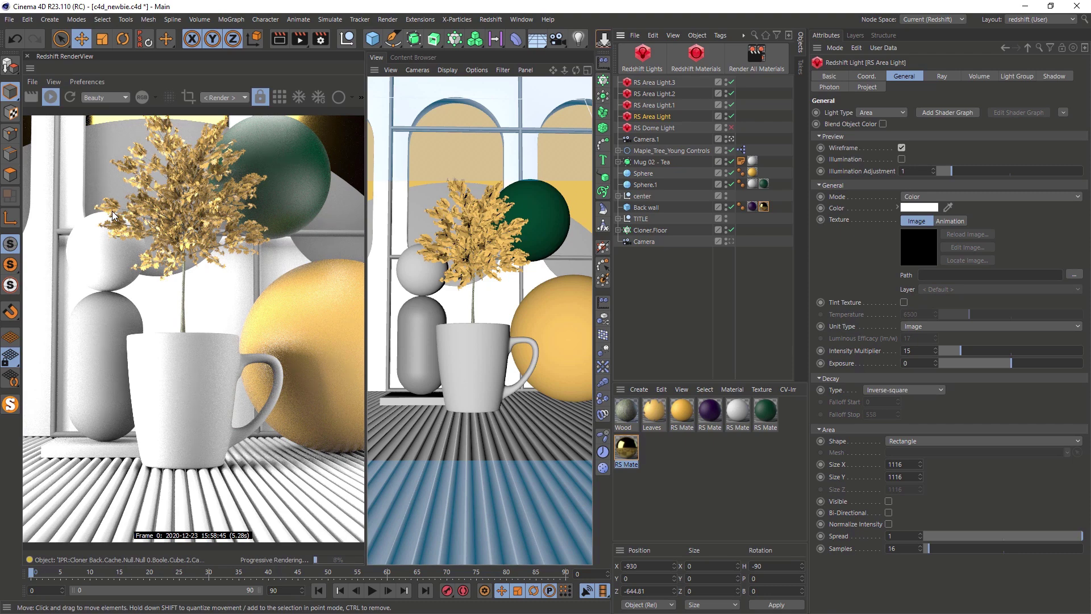
Step: Disable RS Area Light.1, .2 and .3, leaving only RS Area Light enabled and selected
{"action": "left_click", "coordinate": [663, 85]}
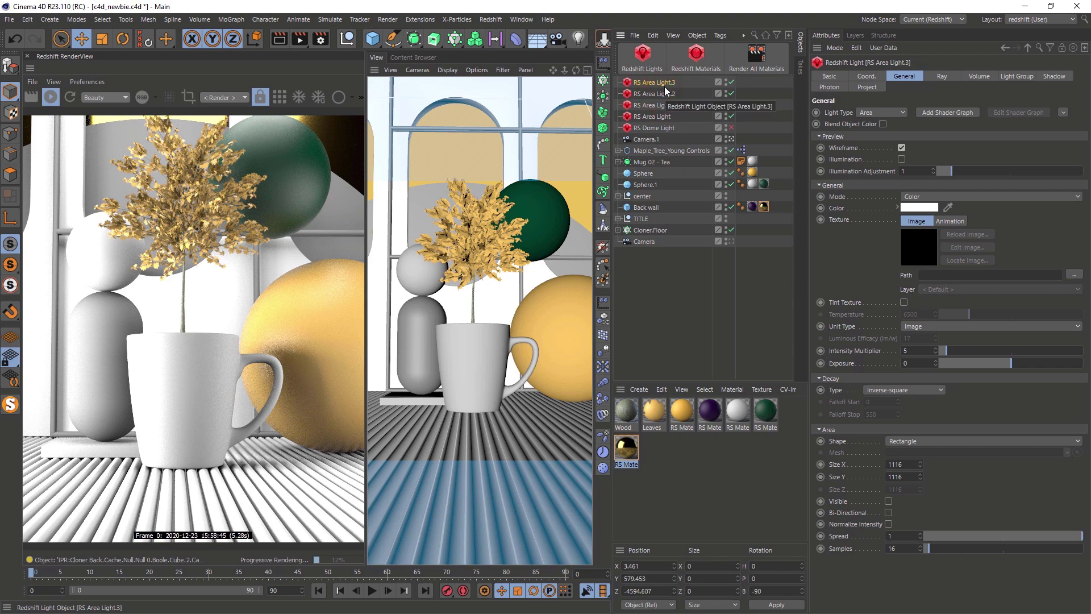
{"action": "left_click_drag", "start_coordinate": [731, 82], "coordinate": [731, 107]}
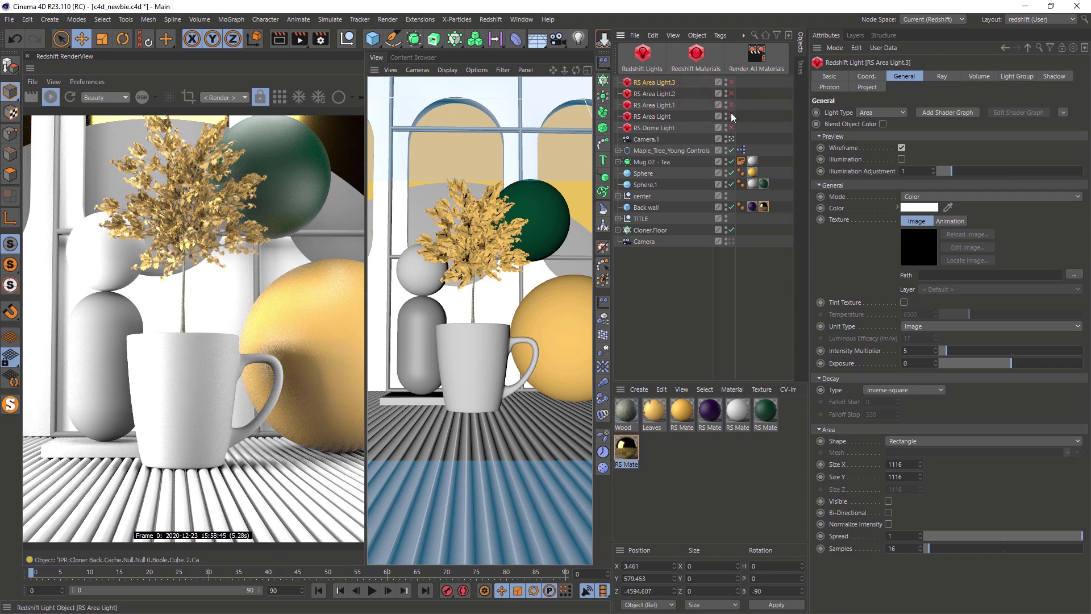
{"action": "left_click", "coordinate": [732, 116]}
{"action": "left_click", "coordinate": [665, 117]}
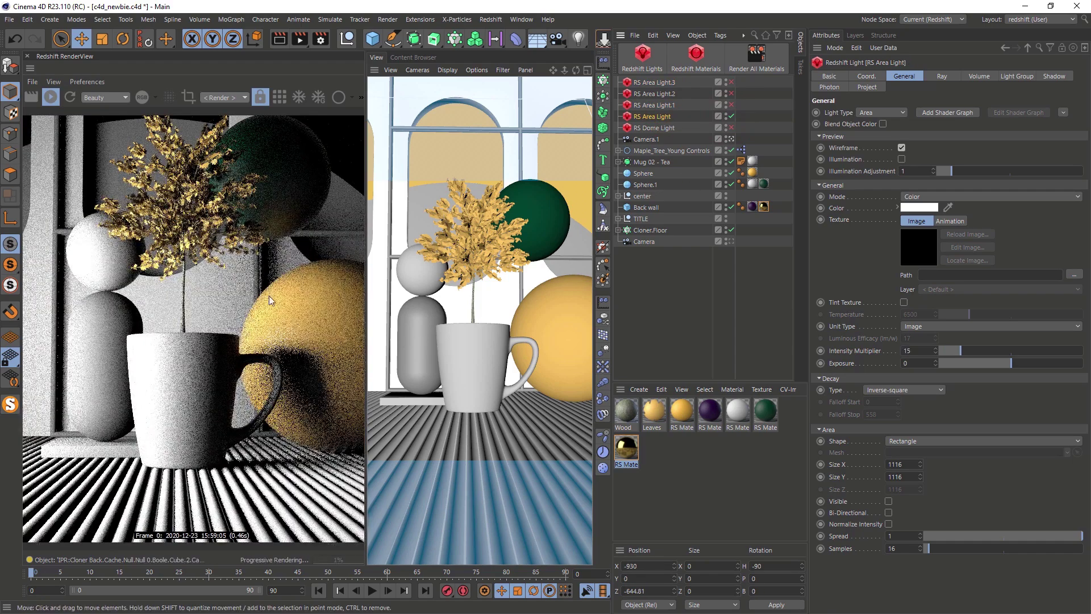
Step: Set RS Area Light's Intensity Multiplier to 10, then 8, and enable RS Area Light.1
{"action": "left_click", "coordinate": [915, 350]}
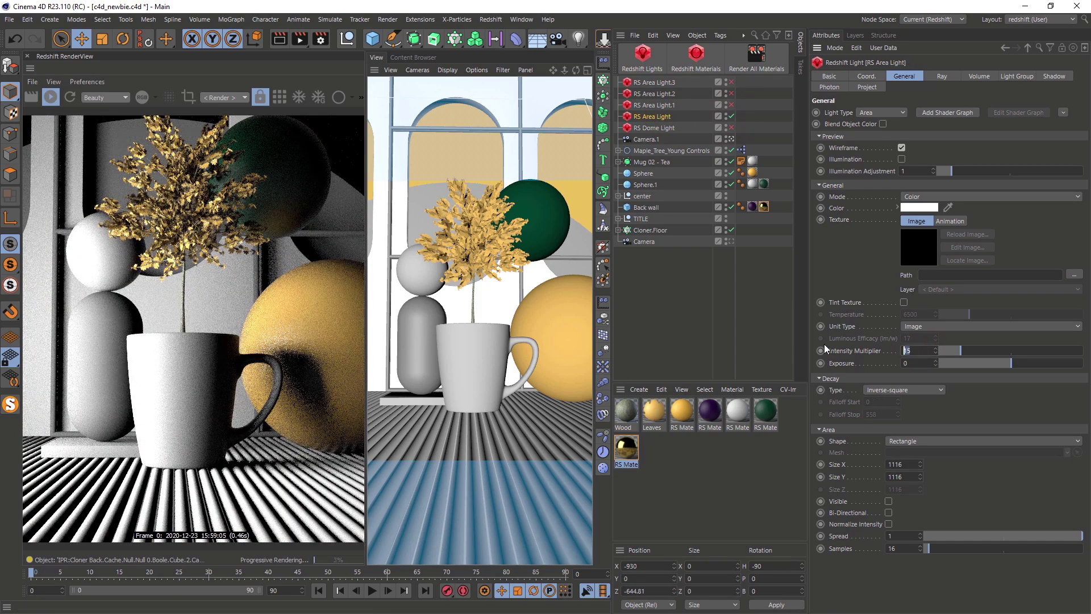
{"action": "type", "text": "10"}
{"action": "key", "text": "Return"}
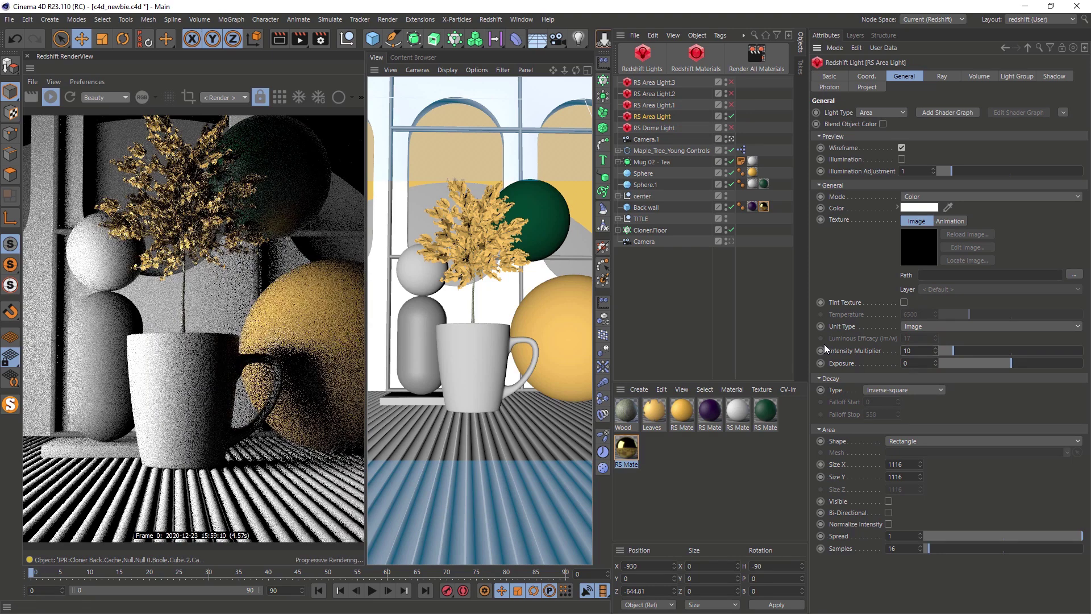
{"action": "left_click", "coordinate": [916, 352]}
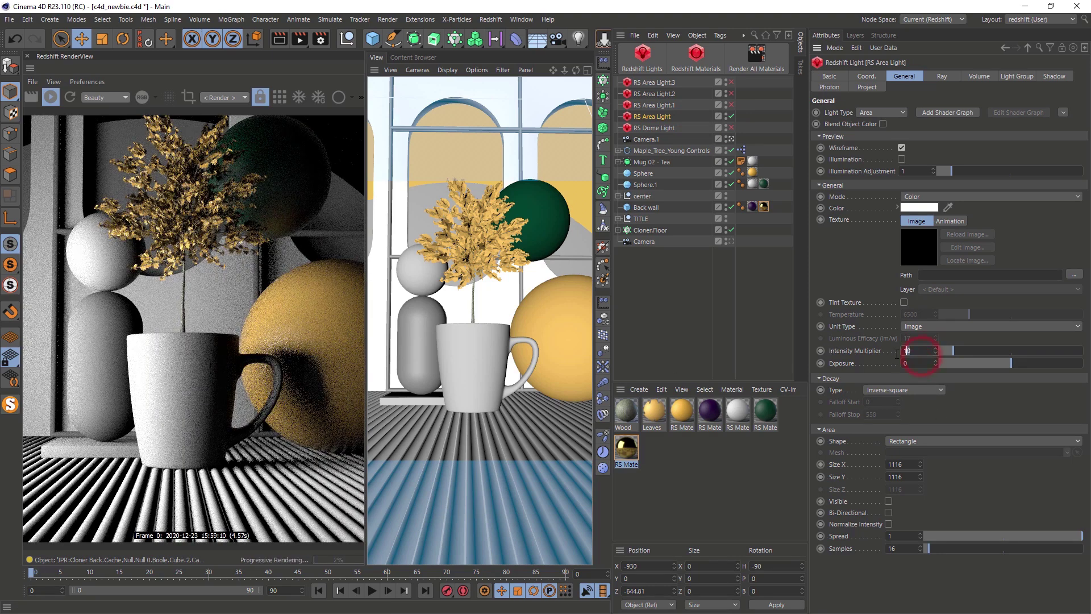
{"action": "type", "text": "8"}
{"action": "key", "text": "Return"}
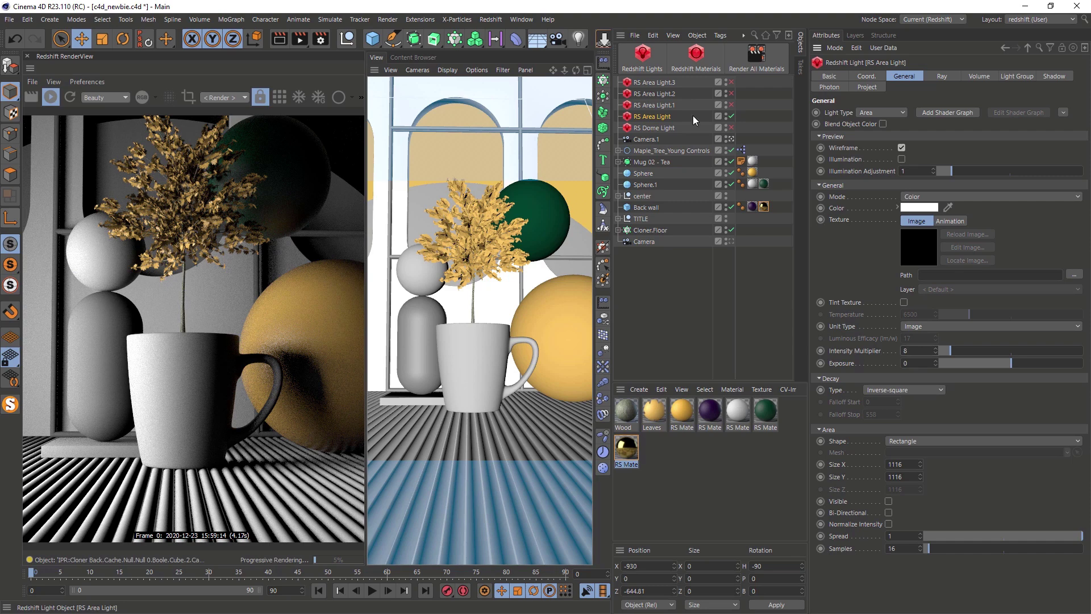
{"action": "left_click", "coordinate": [731, 105]}
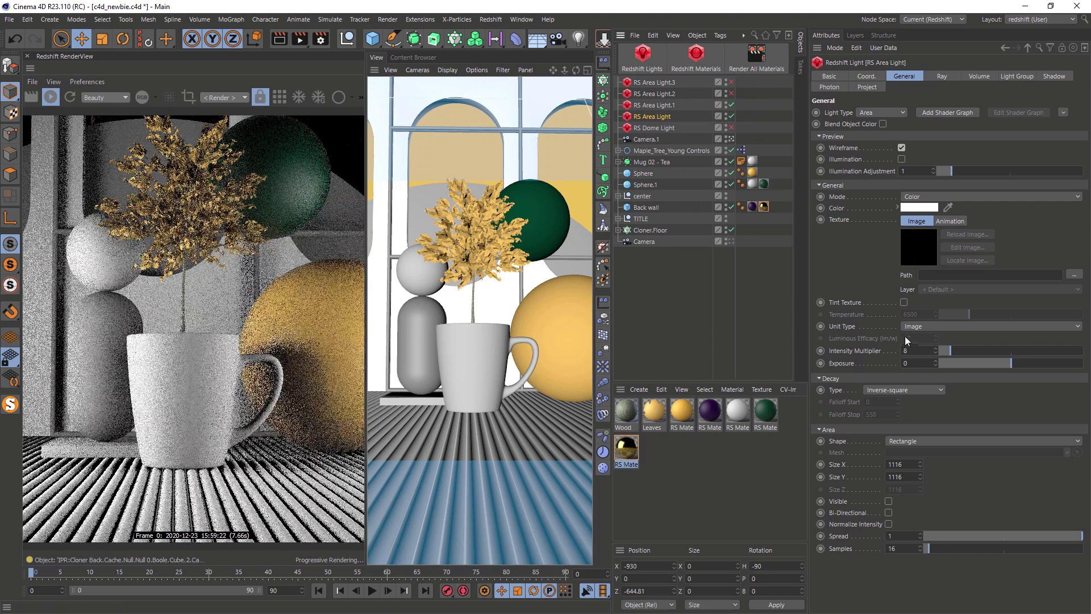
Step: Lower RS Area Light.1's Intensity Multiplier stepwise from 8 to 4 to 2
{"action": "left_click", "coordinate": [655, 105]}
{"action": "left_click", "coordinate": [918, 351]}
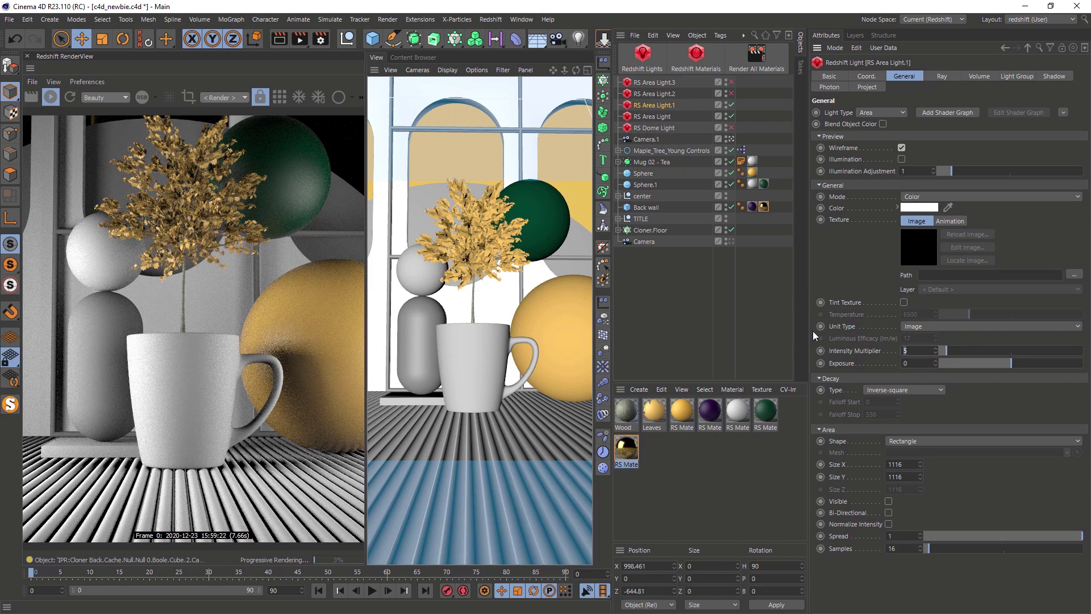
{"action": "key", "text": "Return"}
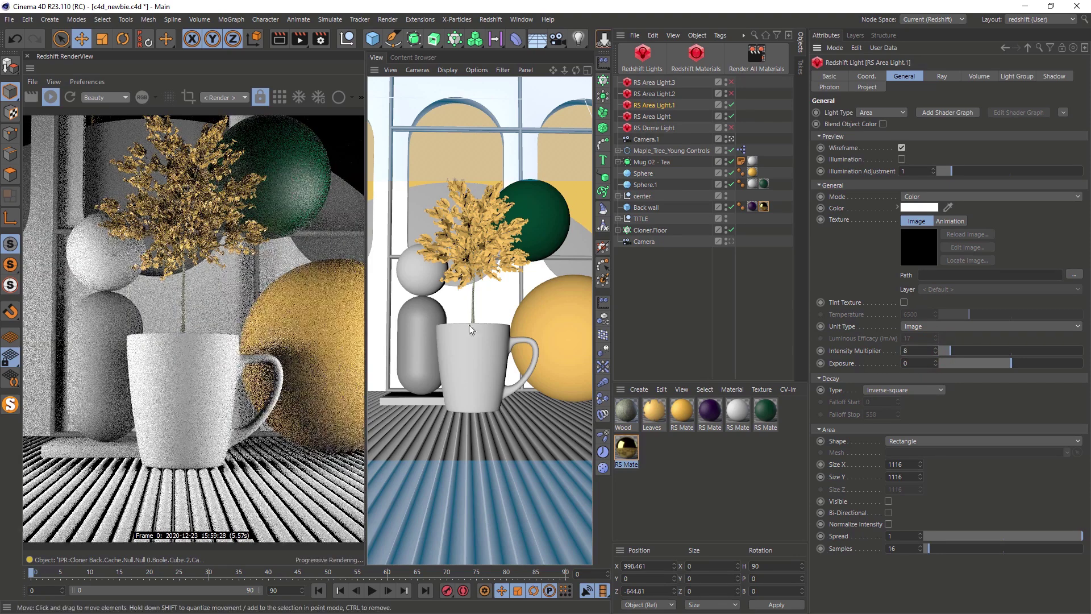
{"action": "left_click", "coordinate": [907, 350]}
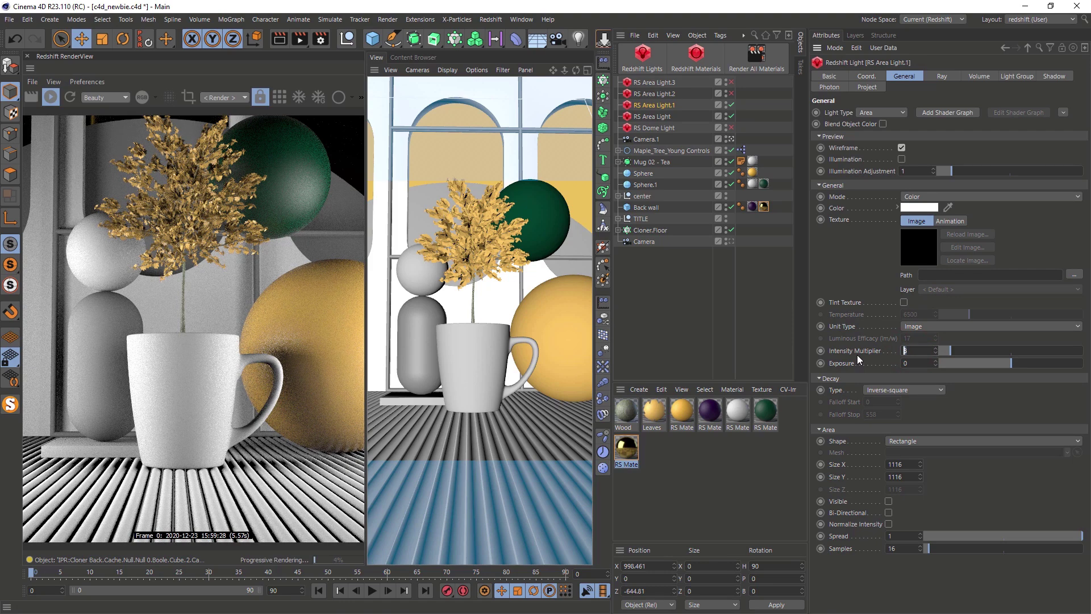
{"action": "key", "text": "Return"}
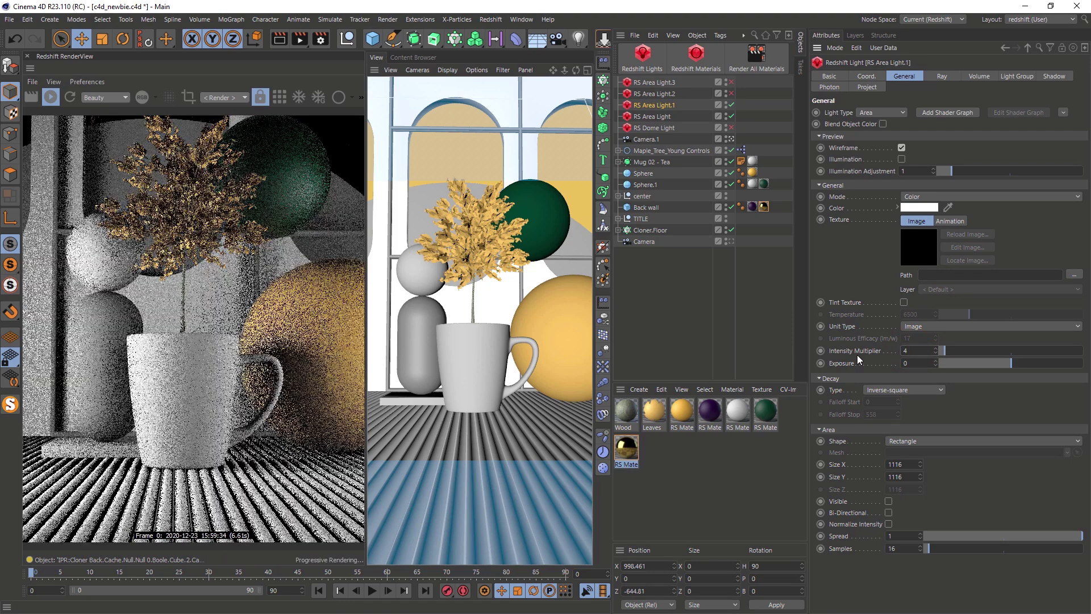
{"action": "left_click", "coordinate": [910, 350]}
{"action": "type", "text": "2"}
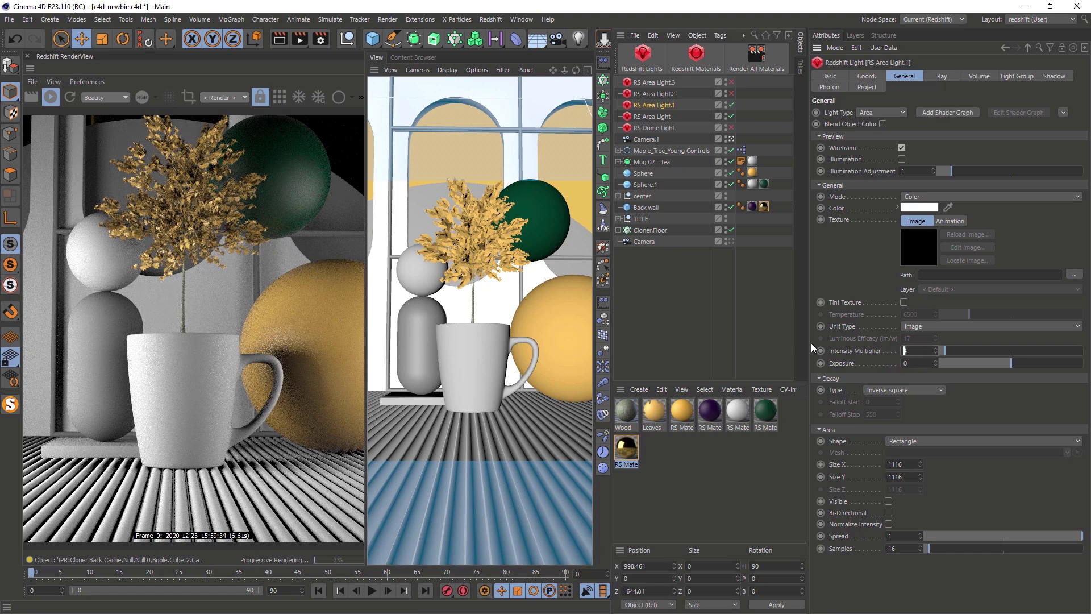
{"action": "key", "text": "Return"}
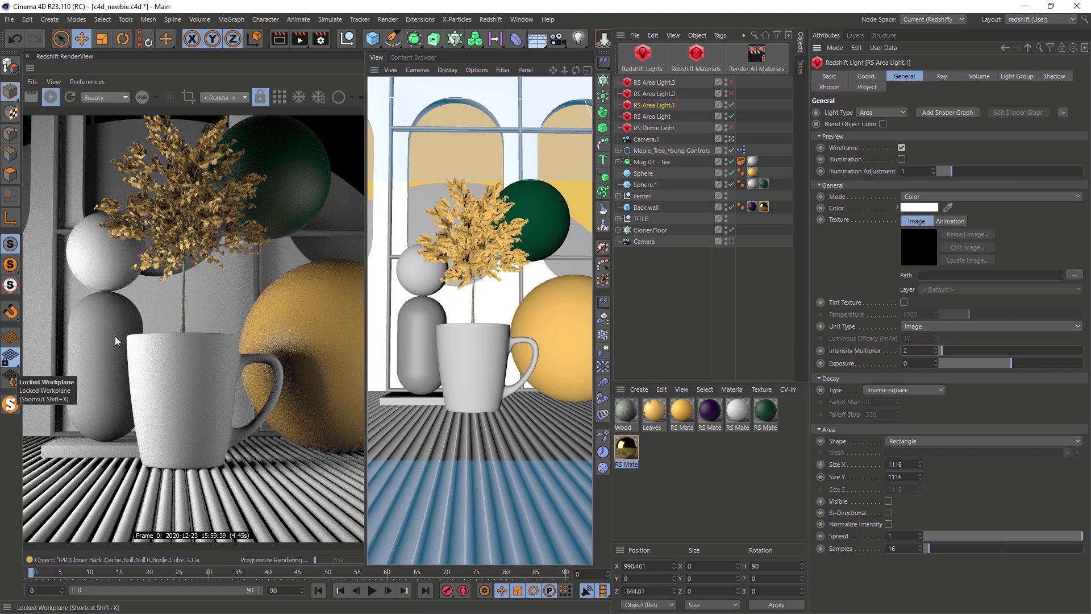
Step: Enable RS Area Light.2 and scale it up in the scene
{"action": "left_click", "coordinate": [733, 94]}
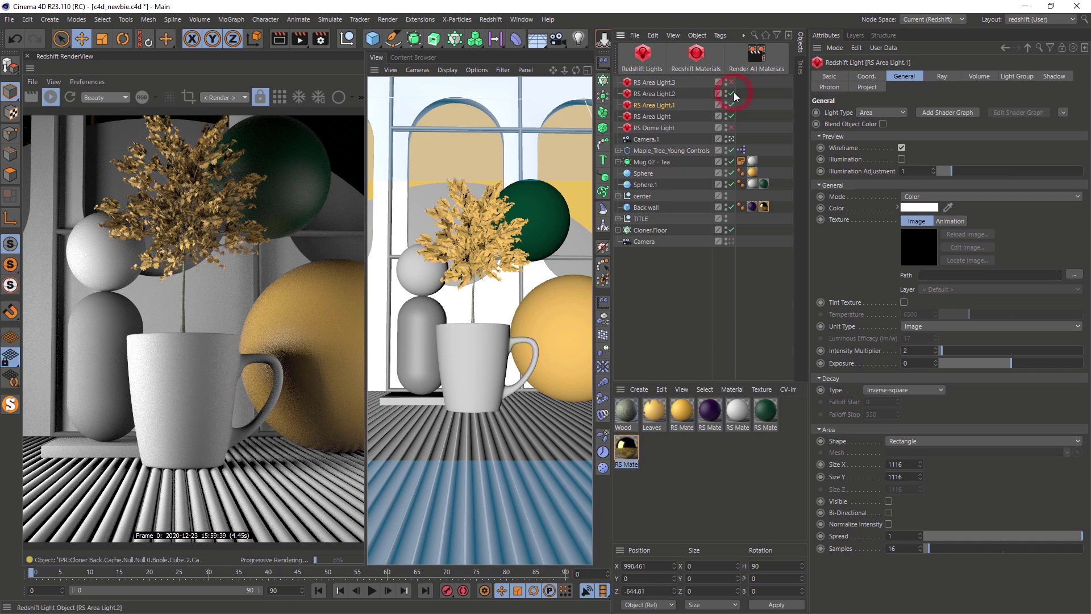
{"action": "left_click", "coordinate": [653, 94]}
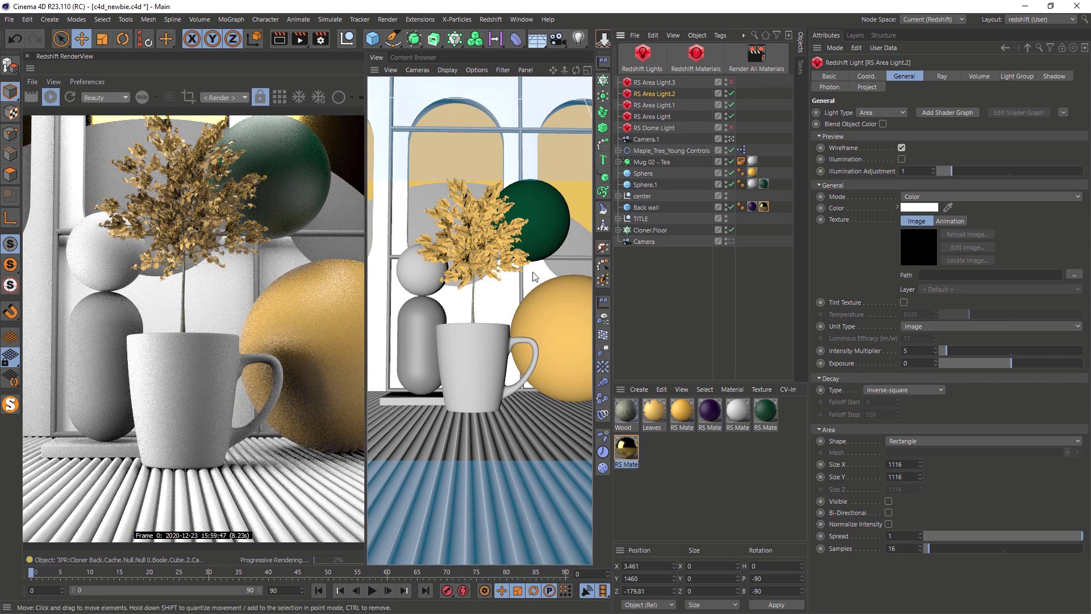
{"action": "key", "text": "t"}
{"action": "left_click", "coordinate": [460, 246]}
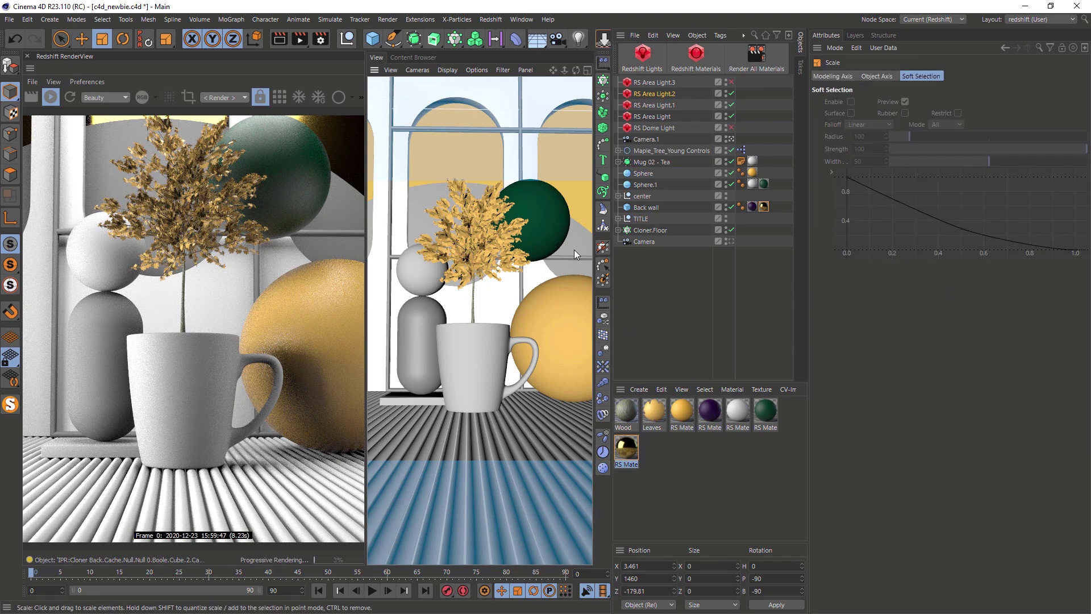
{"action": "left_click_drag", "start_coordinate": [517, 251], "coordinate": [465, 267]}
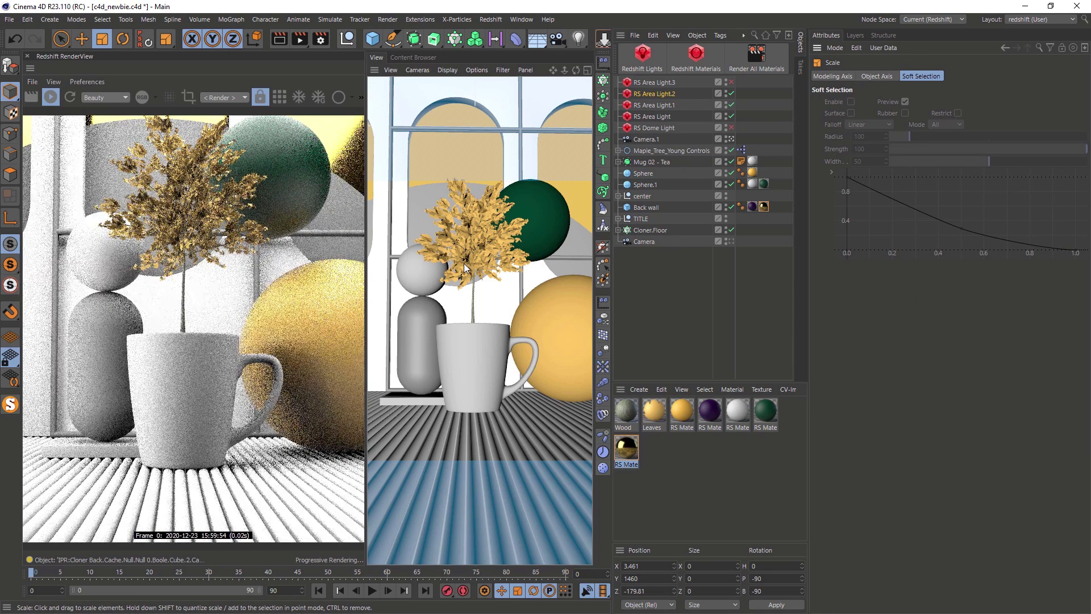
Step: Set RS Area Light.2's Intensity Multiplier to 1
{"action": "left_click", "coordinate": [650, 95]}
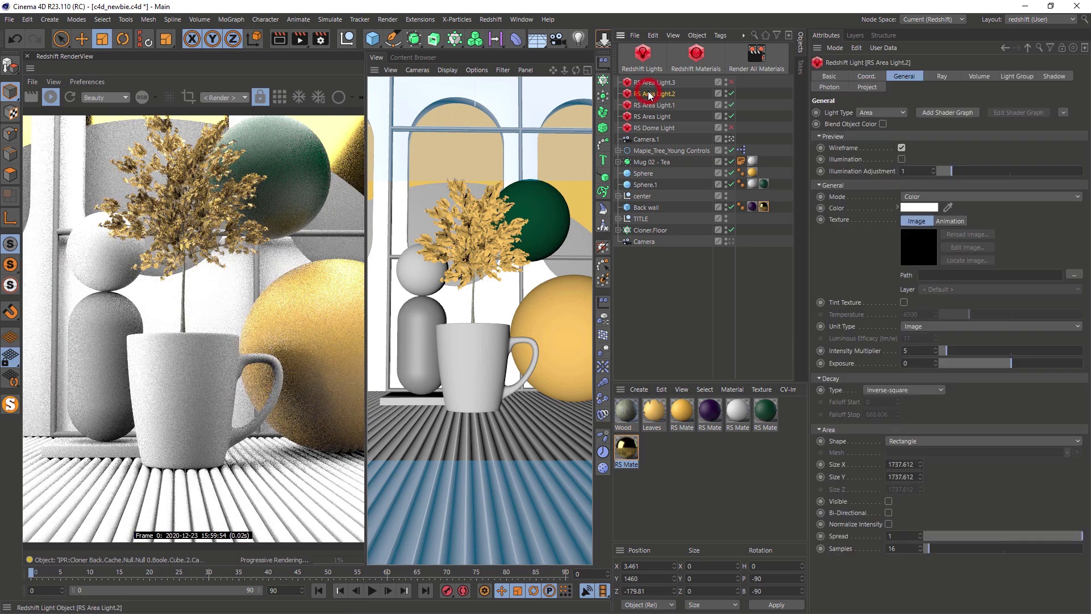
{"action": "left_click", "coordinate": [919, 351]}
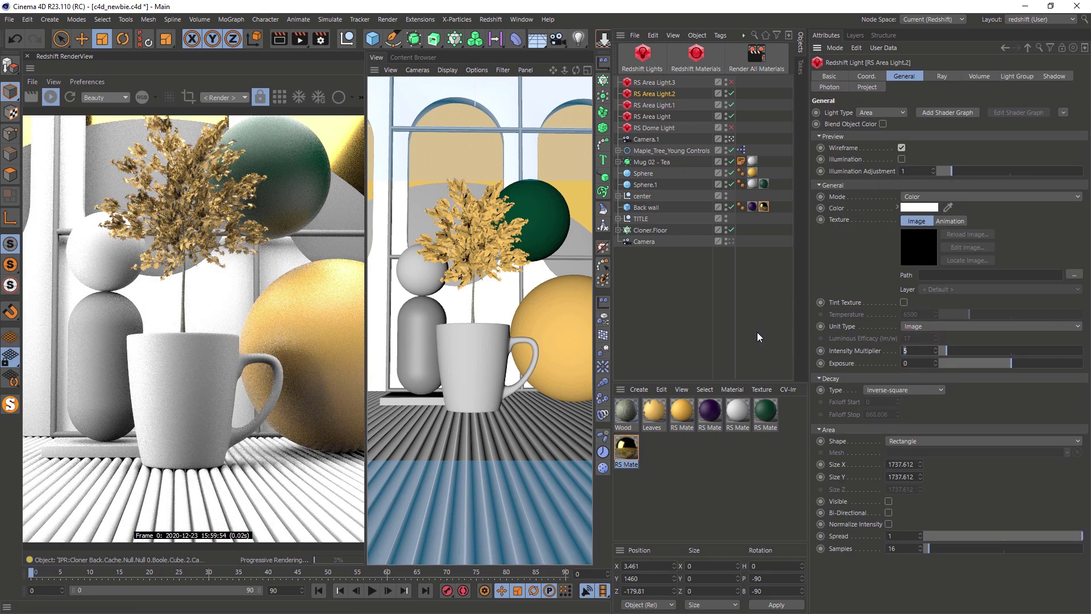
{"action": "type", "text": "1"}
{"action": "key", "text": "Return"}
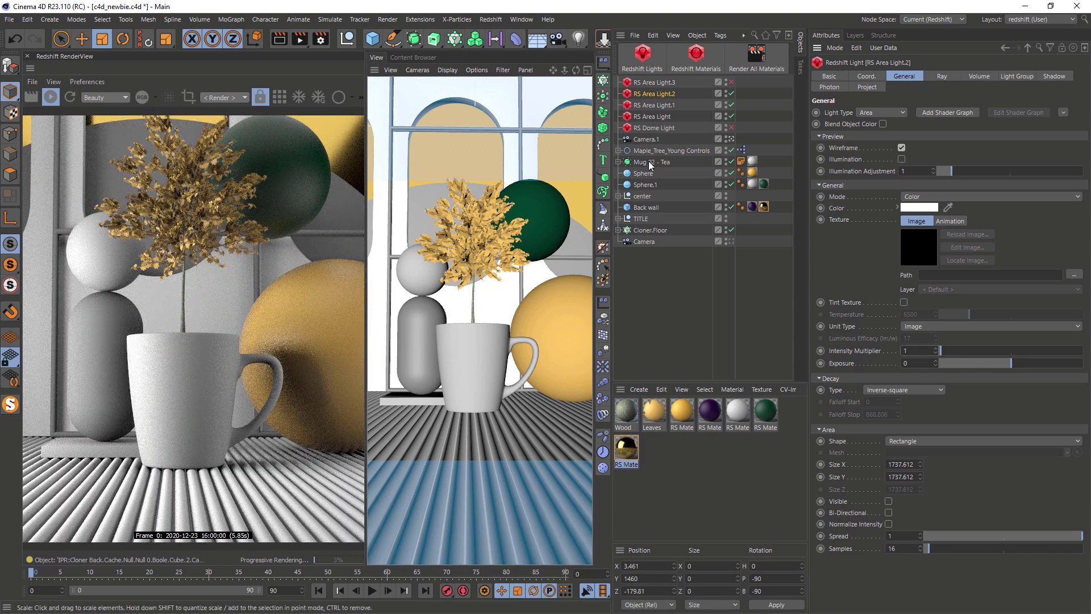
Step: Toggle RS Area Light.3 off and on, then bring up Render Settings with Ctrl+B
{"action": "left_click", "coordinate": [732, 83]}
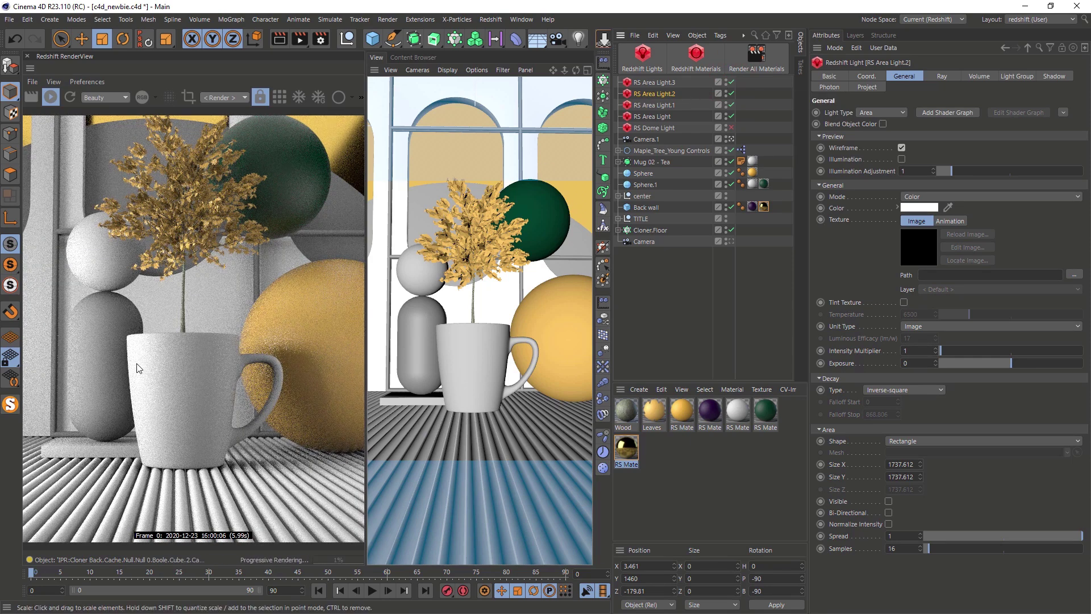
{"action": "left_click", "coordinate": [731, 83]}
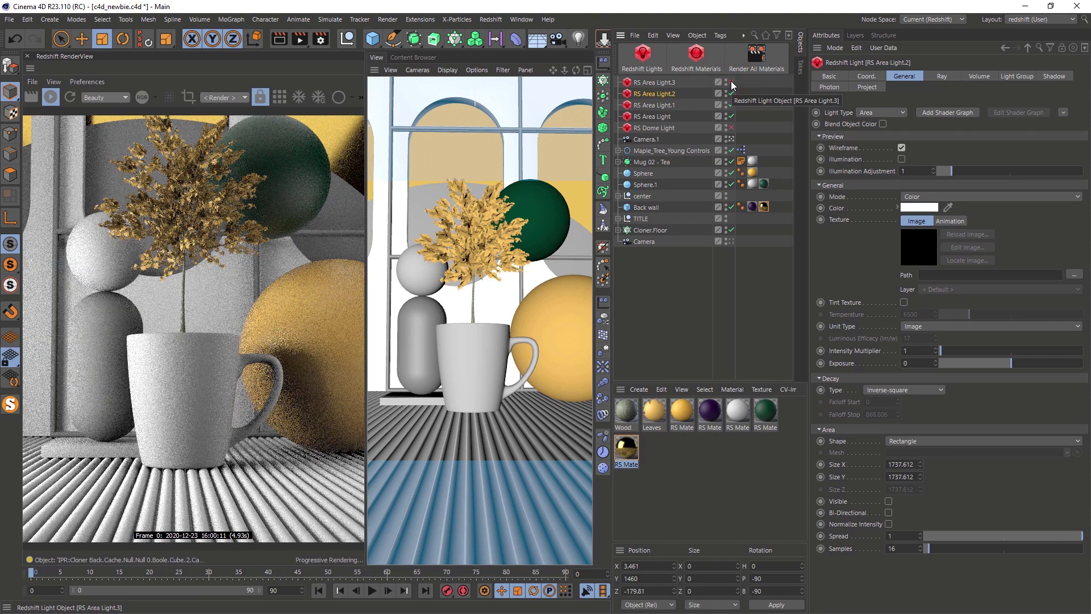
{"action": "key", "text": "ctrl+b"}
{"action": "left_click_drag", "start_coordinate": [496, 38], "coordinate": [555, 95]}
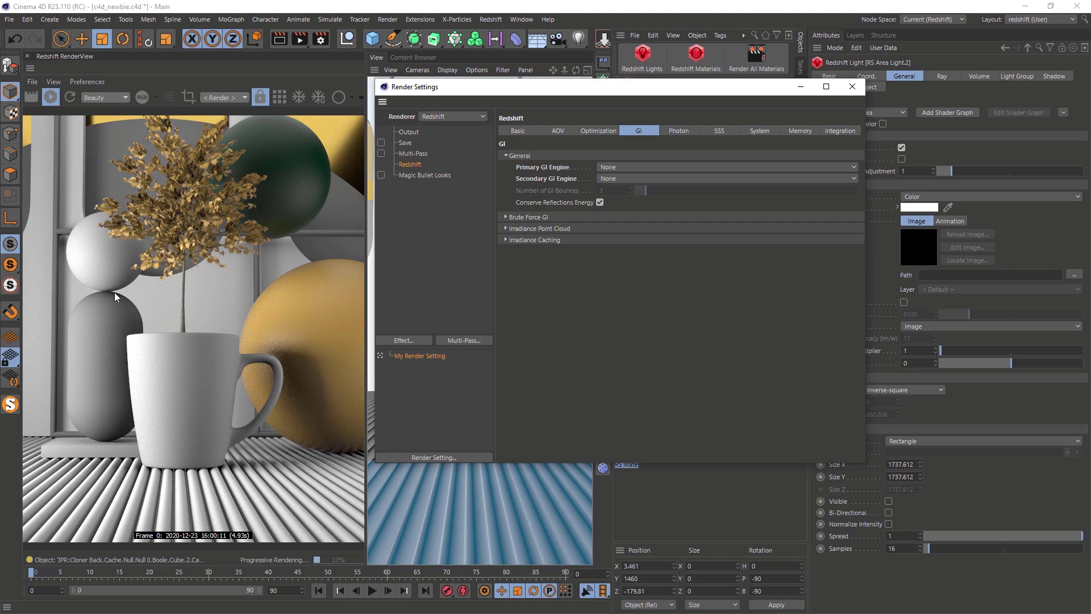
Step: Choose Brute Force as Primary GI Engine and Irradiance Point Cloud as Secondary GI Engine
{"action": "left_click", "coordinate": [653, 168]}
{"action": "left_click", "coordinate": [636, 213]}
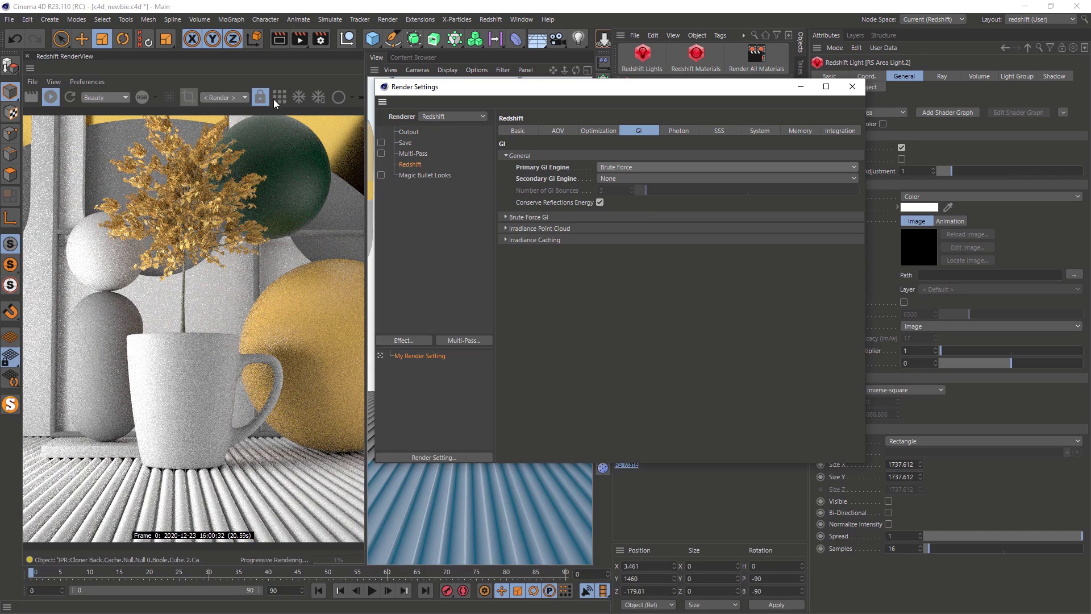
{"action": "left_click_drag", "start_coordinate": [537, 91], "coordinate": [793, 115]}
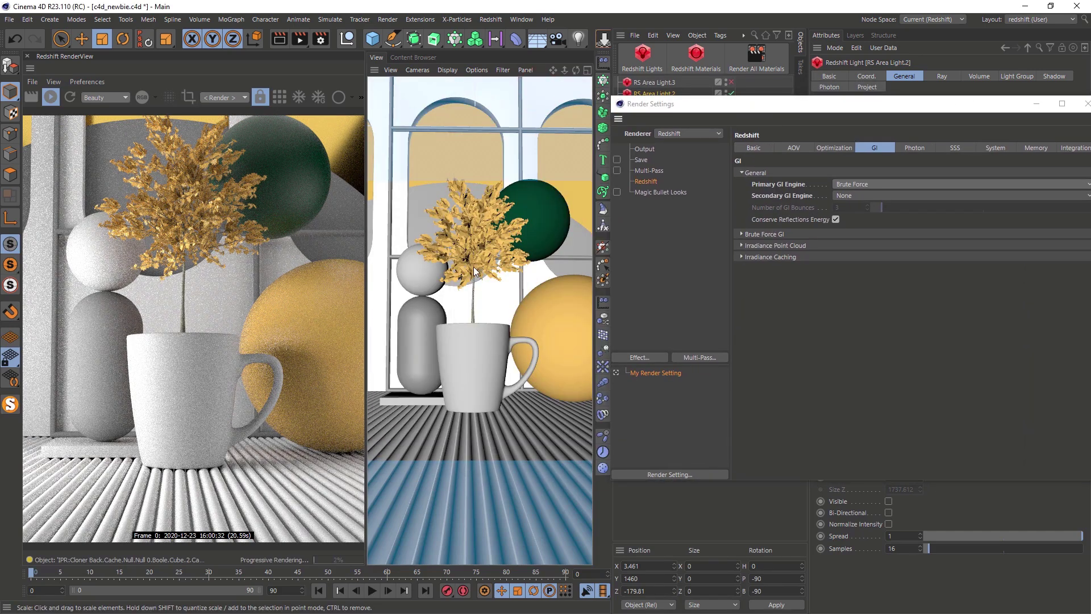
{"action": "left_click_drag", "start_coordinate": [475, 280], "coordinate": [469, 299], "text": "alt"}
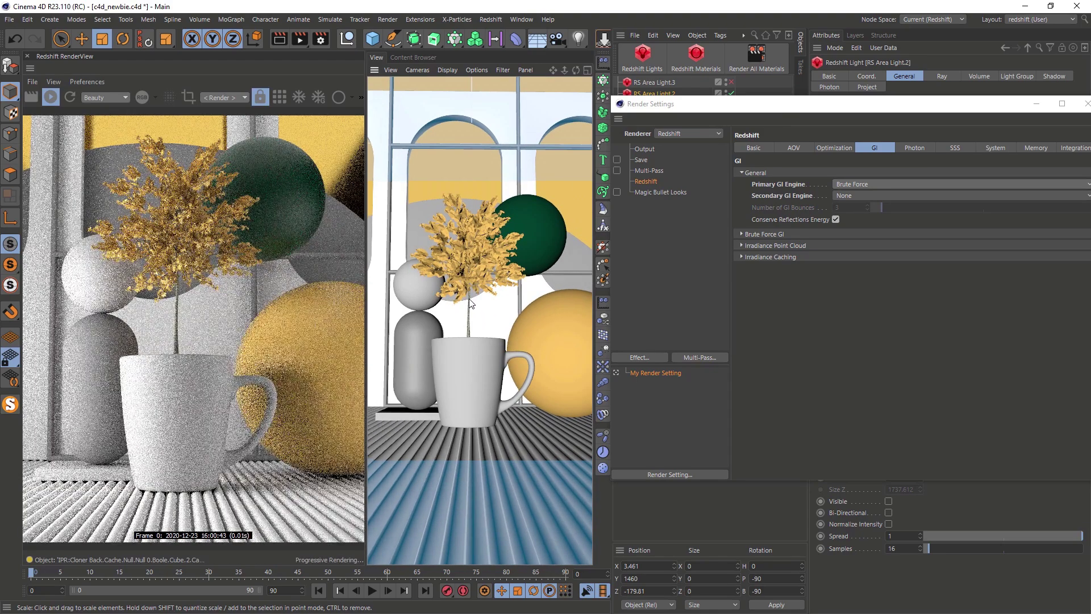
{"action": "left_click", "coordinate": [859, 195]}
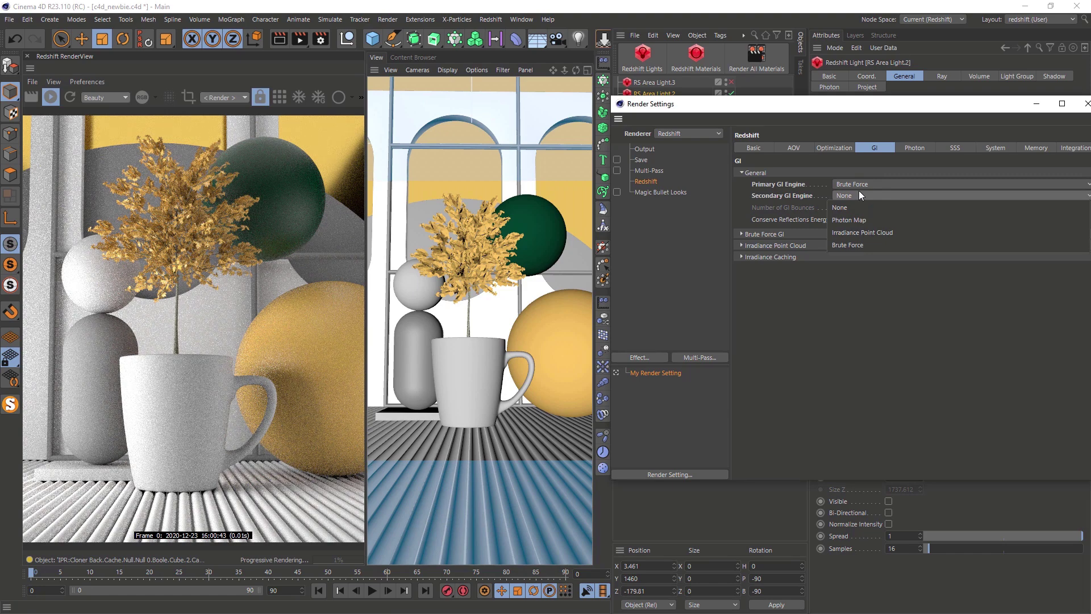
{"action": "left_click", "coordinate": [862, 232]}
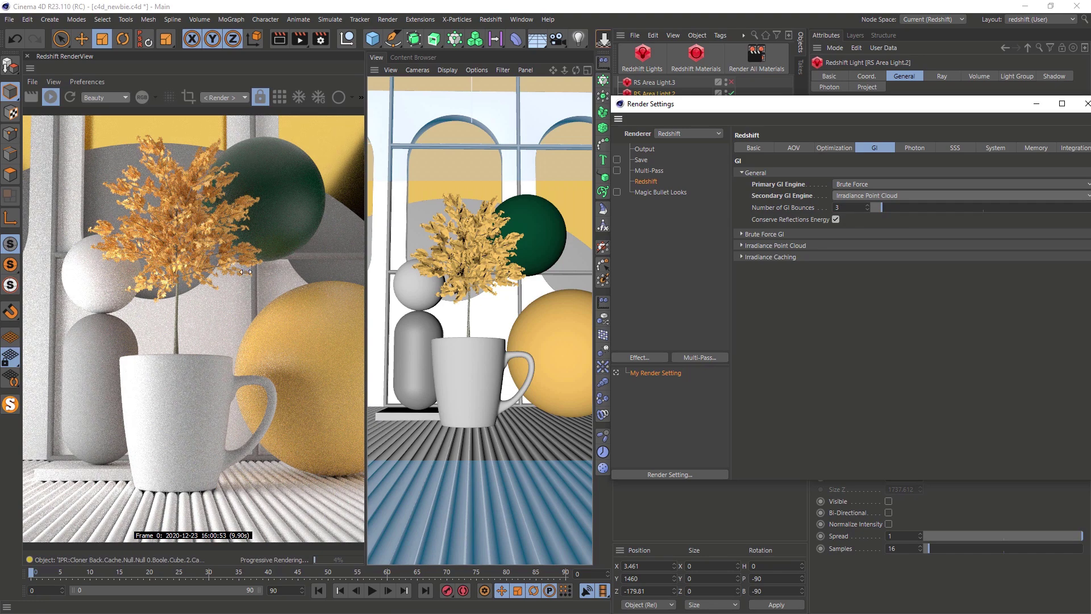
Step: Select the back wall, then turn off both the primary and secondary GI engines
{"action": "left_click", "coordinate": [470, 192]}
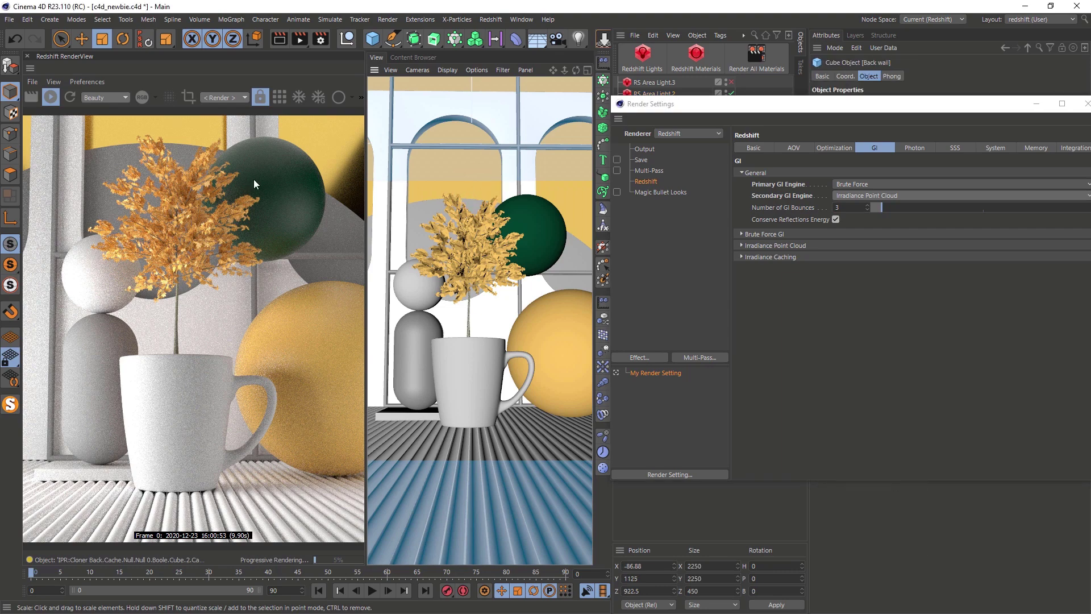
{"action": "left_click", "coordinate": [840, 184]}
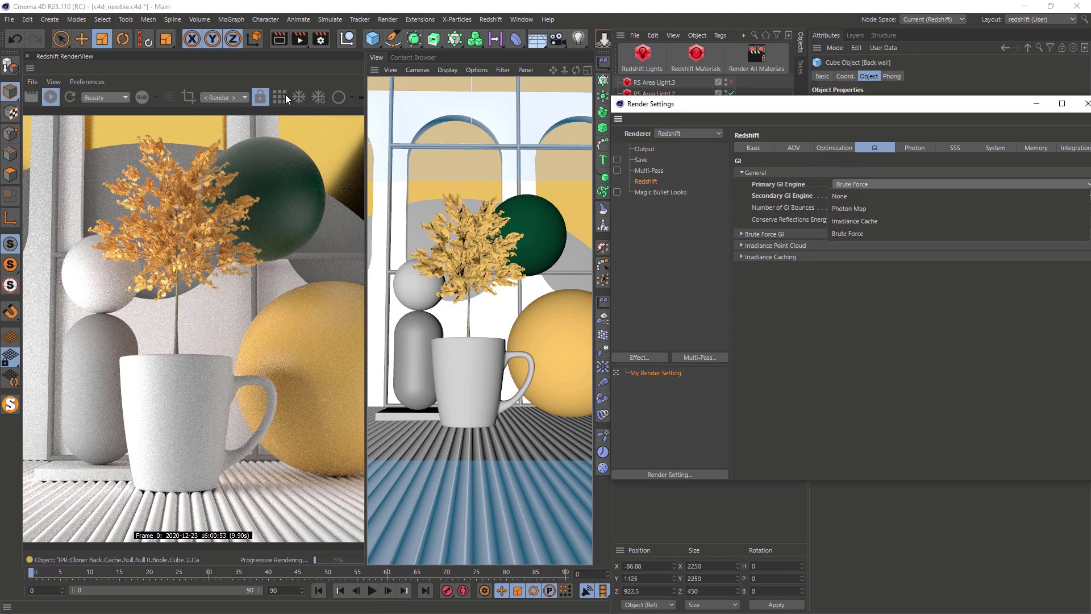
{"action": "left_click", "coordinate": [285, 95]}
{"action": "left_click", "coordinate": [279, 97]}
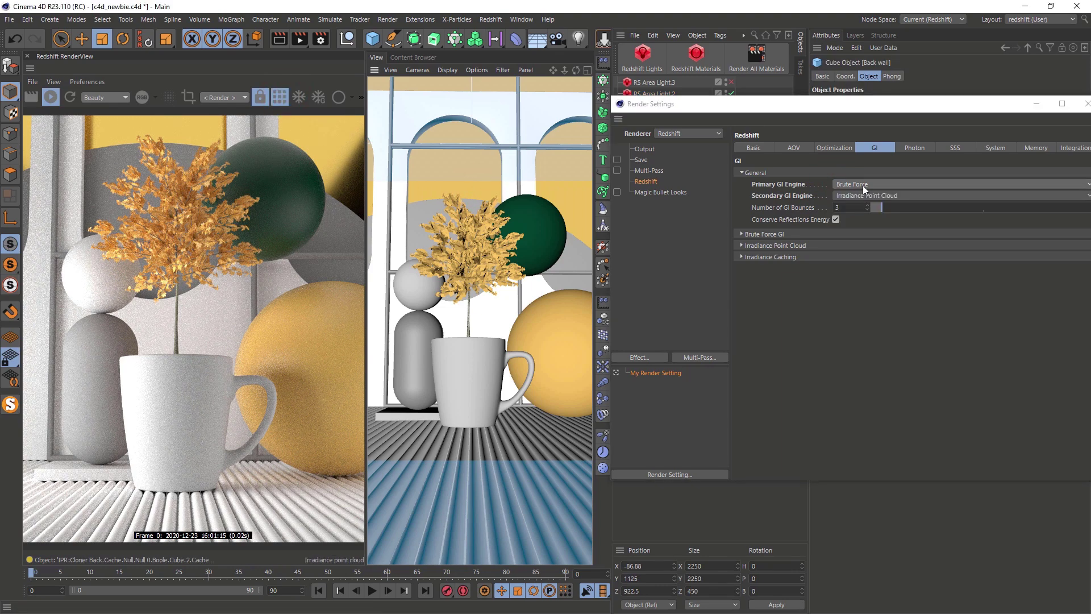
{"action": "left_click", "coordinate": [863, 185]}
{"action": "left_click", "coordinate": [860, 194]}
{"action": "left_click", "coordinate": [860, 199]}
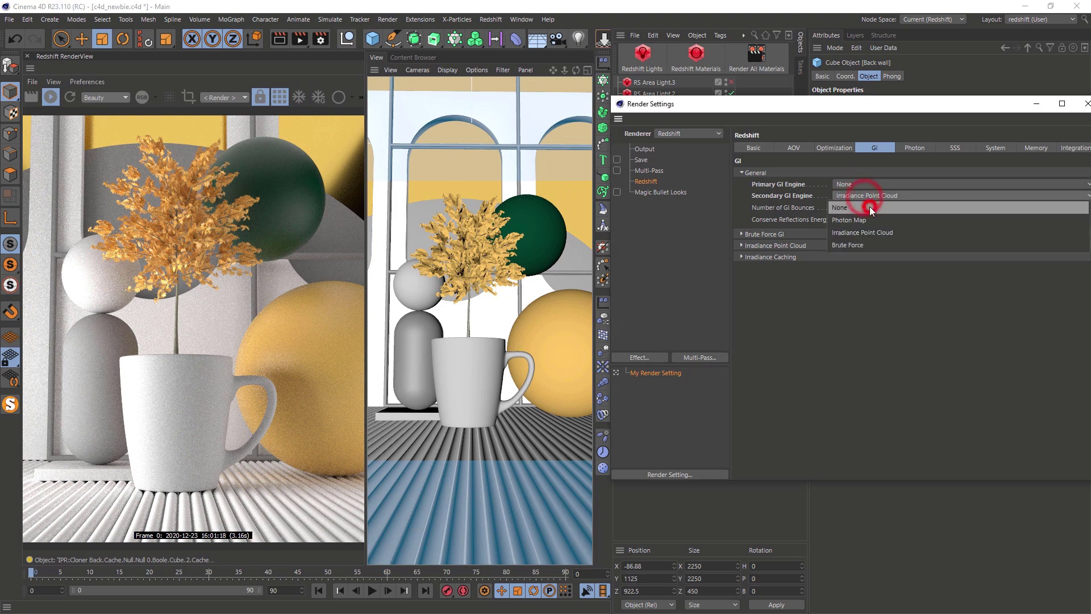
{"action": "left_click", "coordinate": [862, 203]}
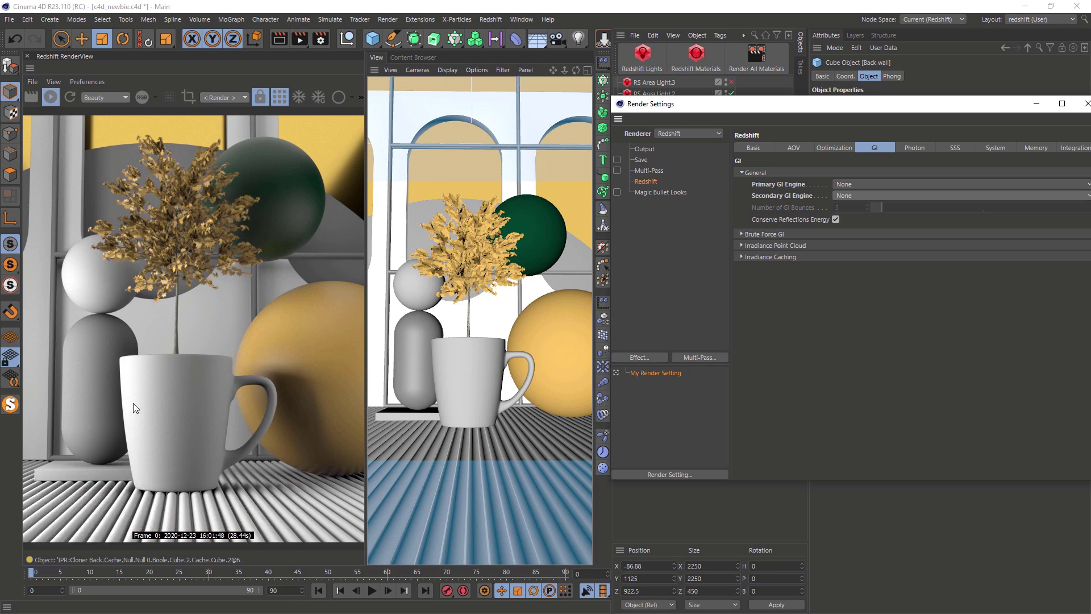
Step: Set the primary and secondary GI engines to Brute Force
{"action": "left_click", "coordinate": [839, 187]}
{"action": "left_click", "coordinate": [849, 232]}
{"action": "left_click", "coordinate": [847, 196]}
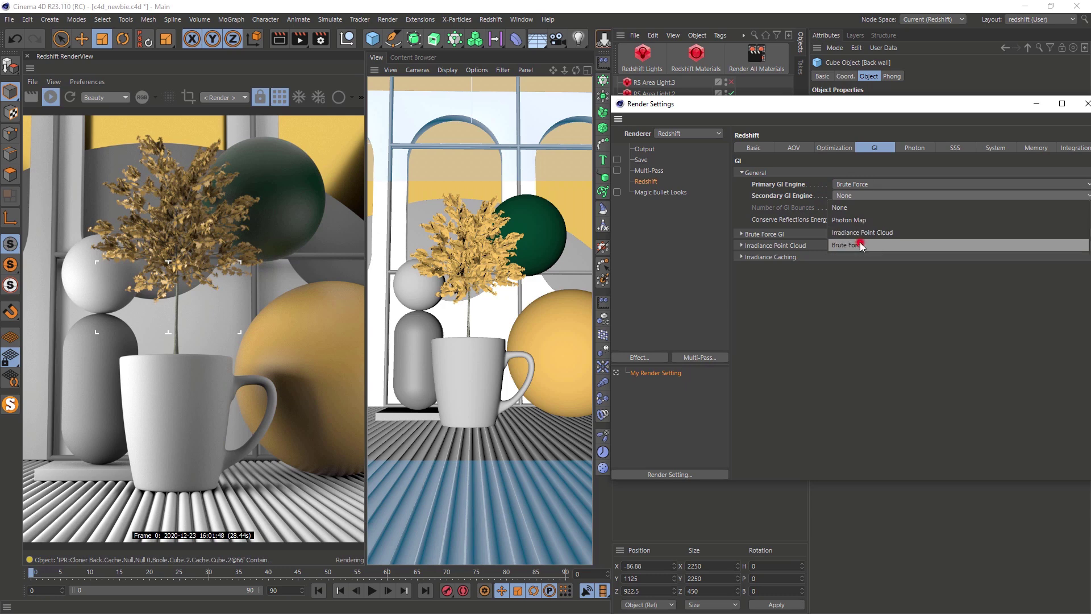
{"action": "left_click", "coordinate": [860, 245]}
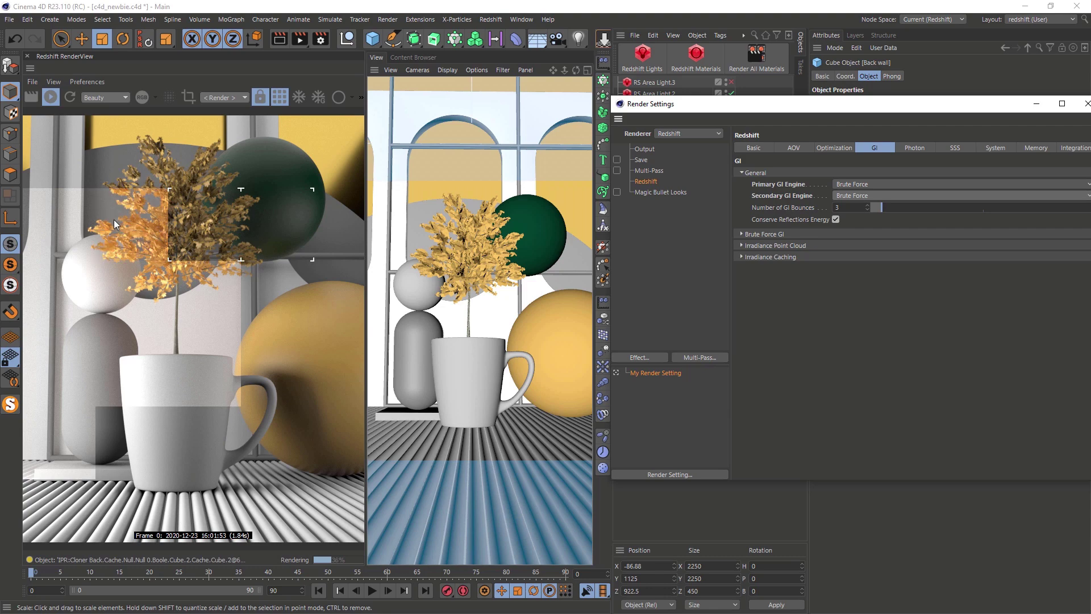
Step: Close Render Settings, expand the 'around' null and inspect the Back wall and Cylinder objects
{"action": "key", "text": "ctrl+b"}
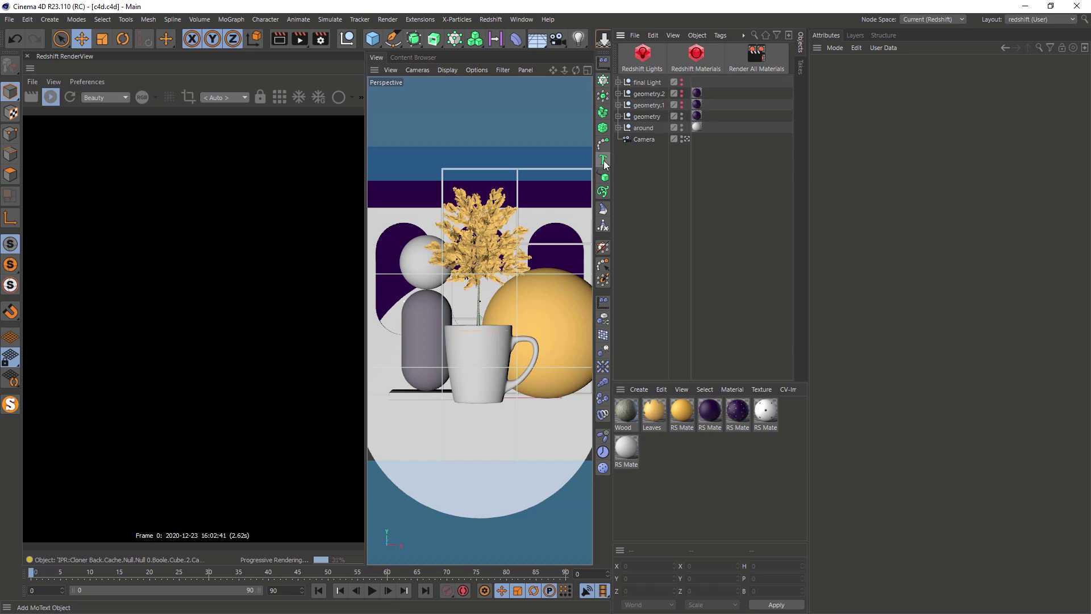
{"action": "left_click", "coordinate": [619, 128]}
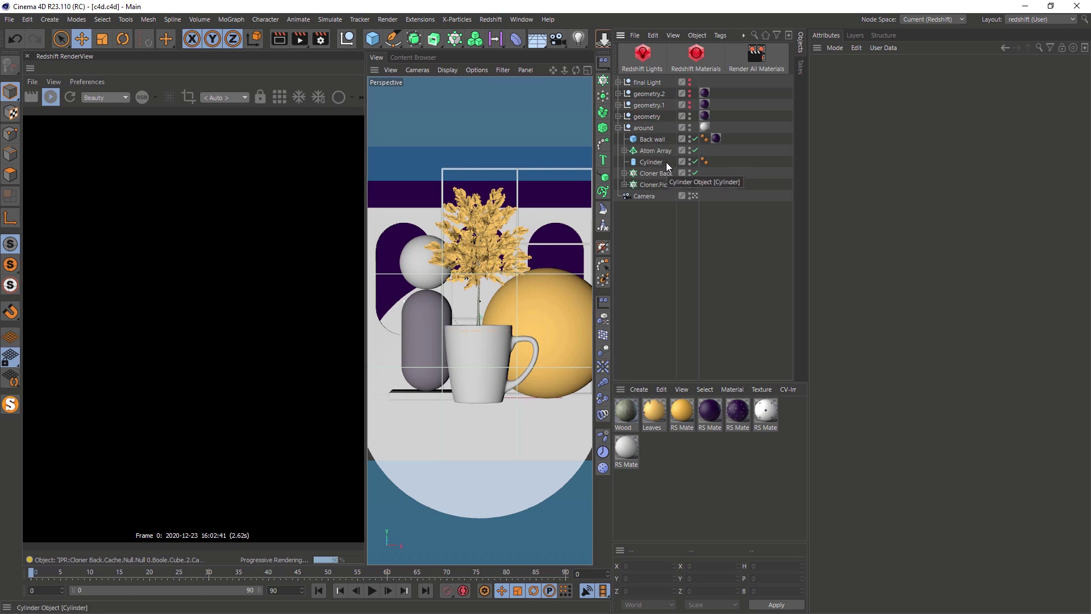
{"action": "left_click", "coordinate": [659, 140]}
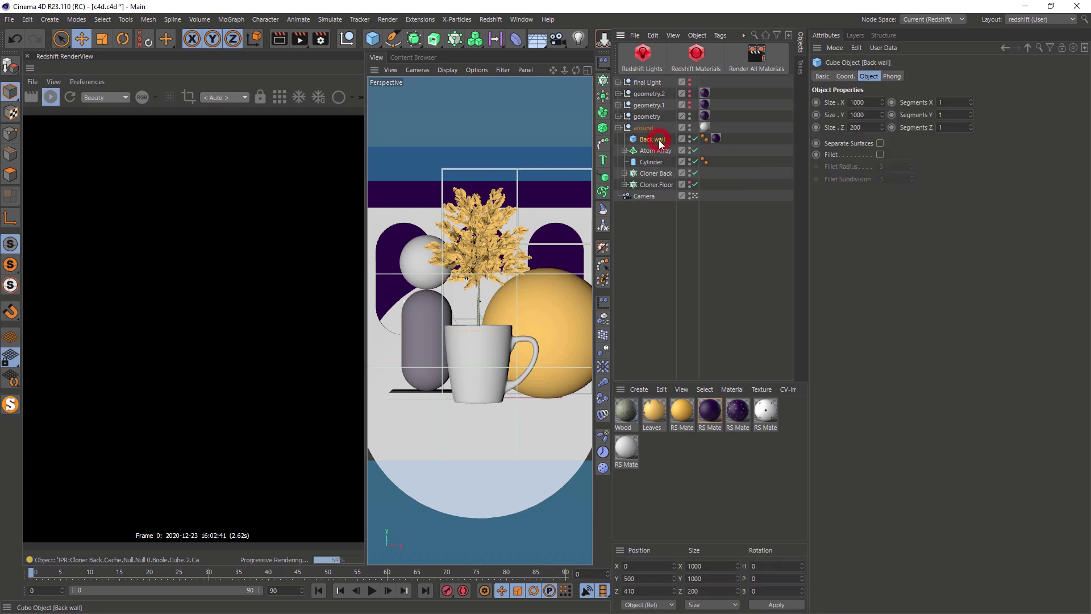
{"action": "left_click", "coordinate": [650, 161]}
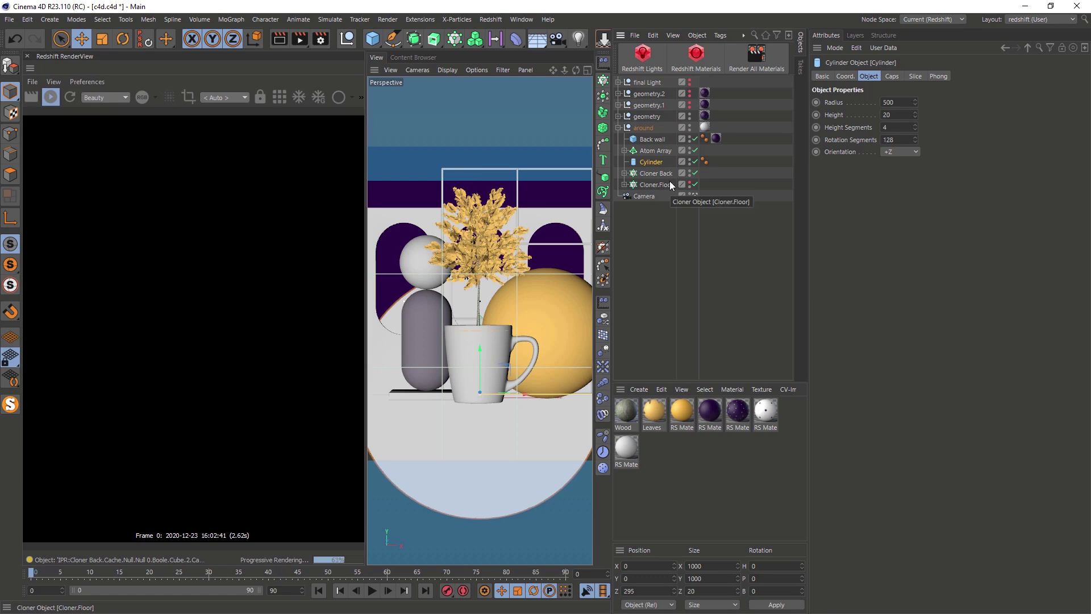
Step: Collapse 'around' and inspect the L, R.1 and Top lights in the final Light group
{"action": "left_click", "coordinate": [618, 128]}
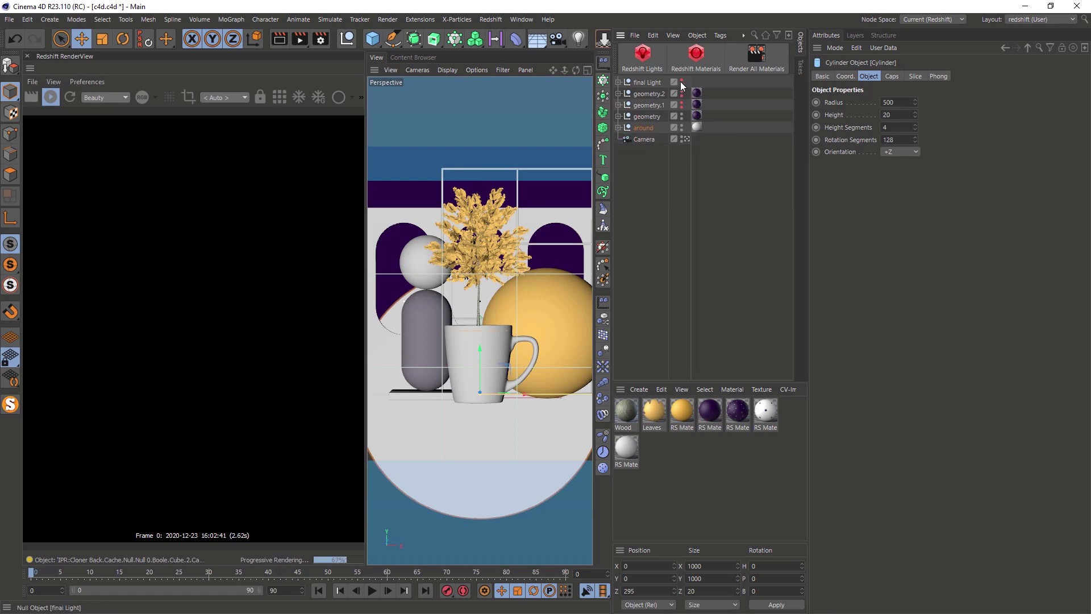
{"action": "left_click", "coordinate": [618, 82]}
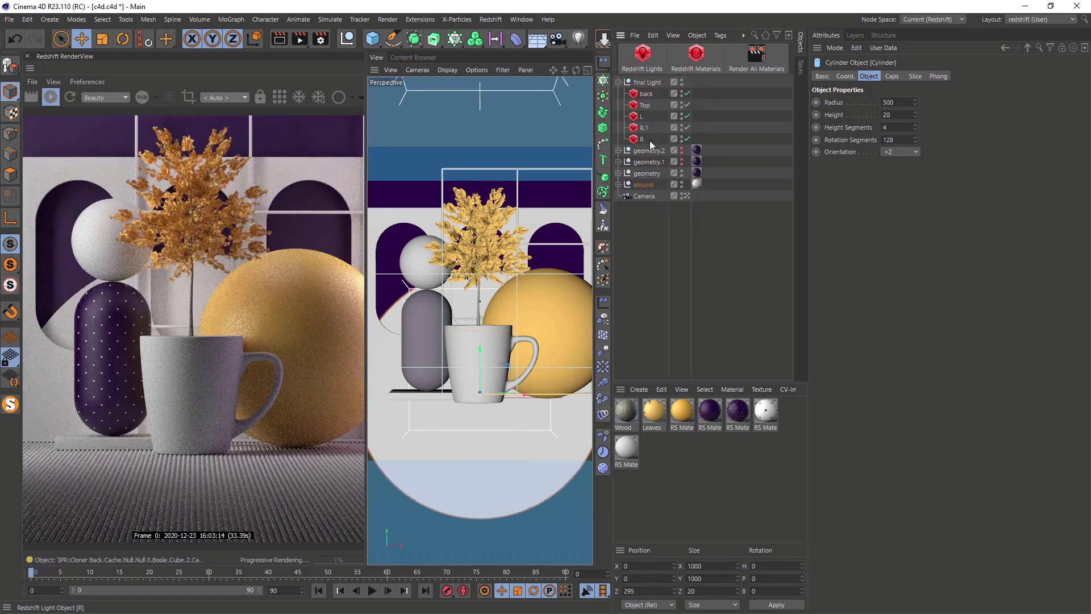
{"action": "left_click", "coordinate": [642, 118]}
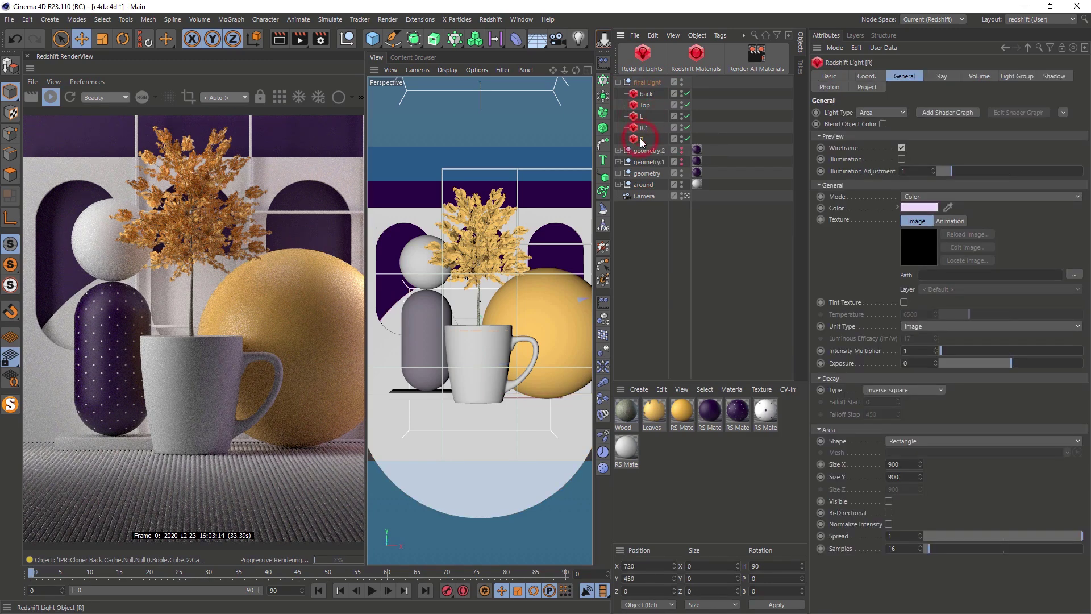
{"action": "left_click", "coordinate": [642, 129]}
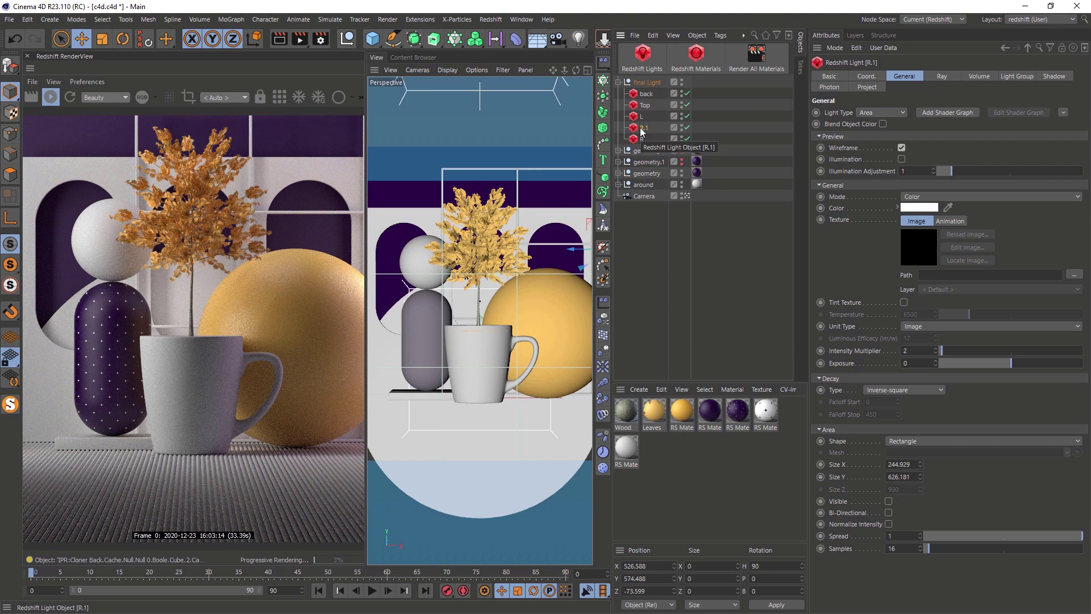
{"action": "left_click", "coordinate": [645, 105]}
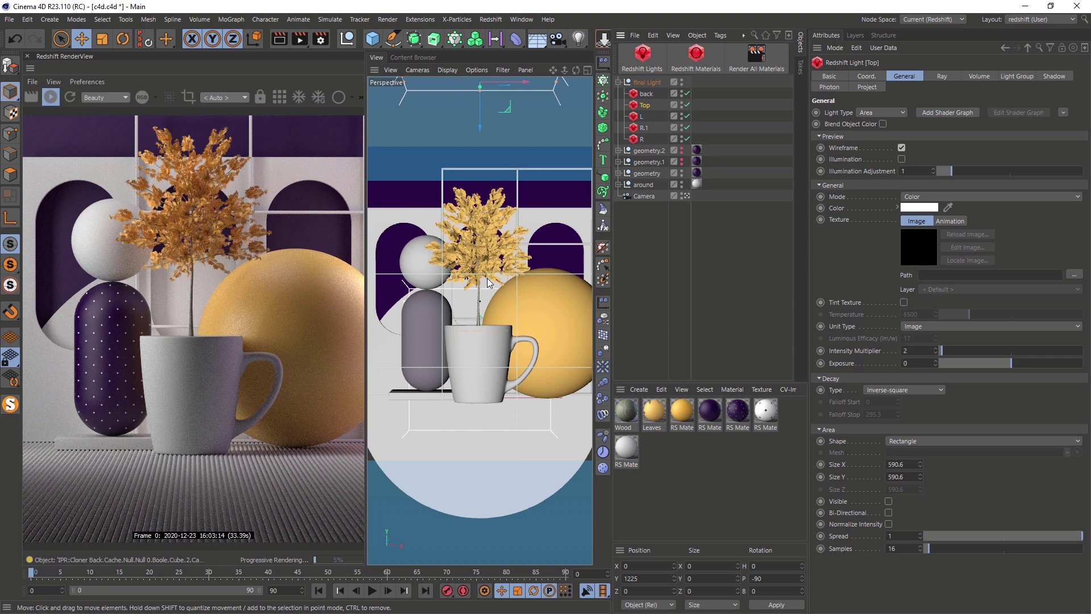
Step: Collapse final Light, select the Camera and show its Composition helper settings
{"action": "left_click", "coordinate": [618, 83]}
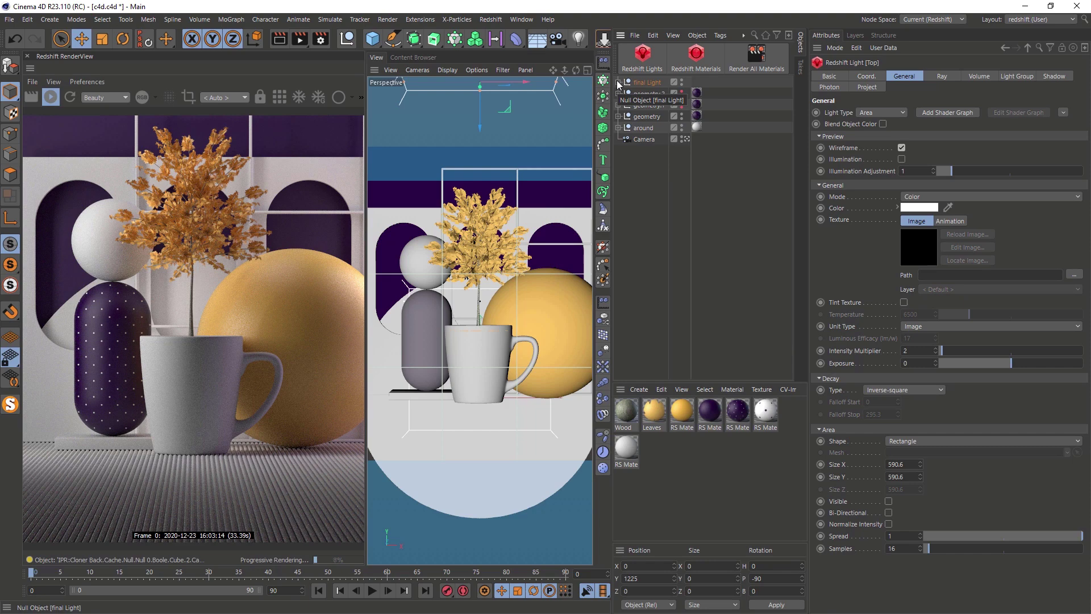
{"action": "left_click", "coordinate": [650, 139]}
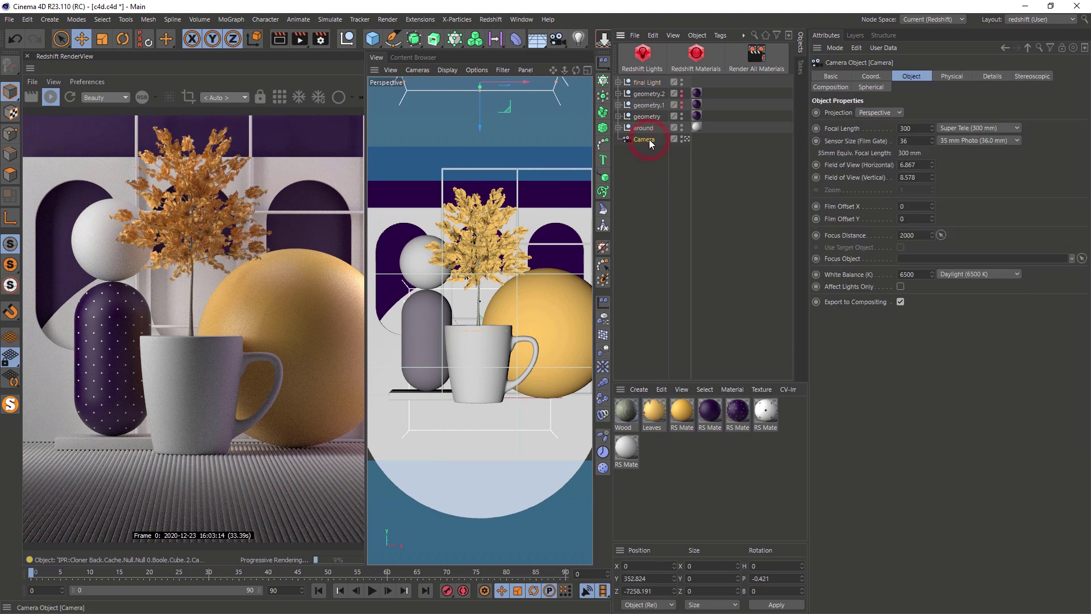
{"action": "left_click", "coordinate": [835, 87]}
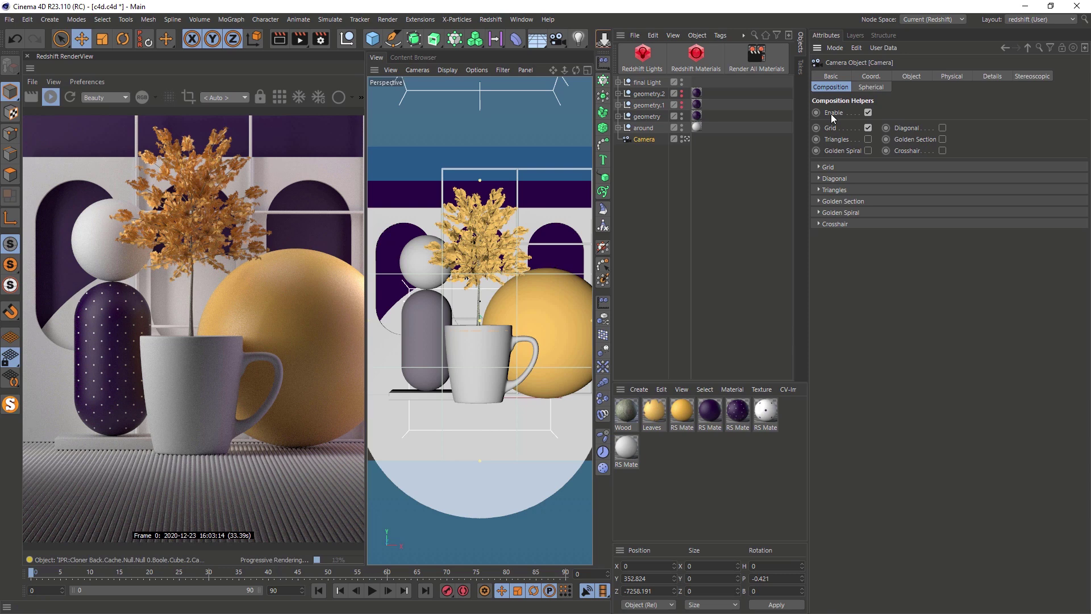
Step: Show the Camera's Coord. values: P.X 0, P.Y 352.824, P.Z -7258.191
{"action": "left_click", "coordinate": [872, 77]}
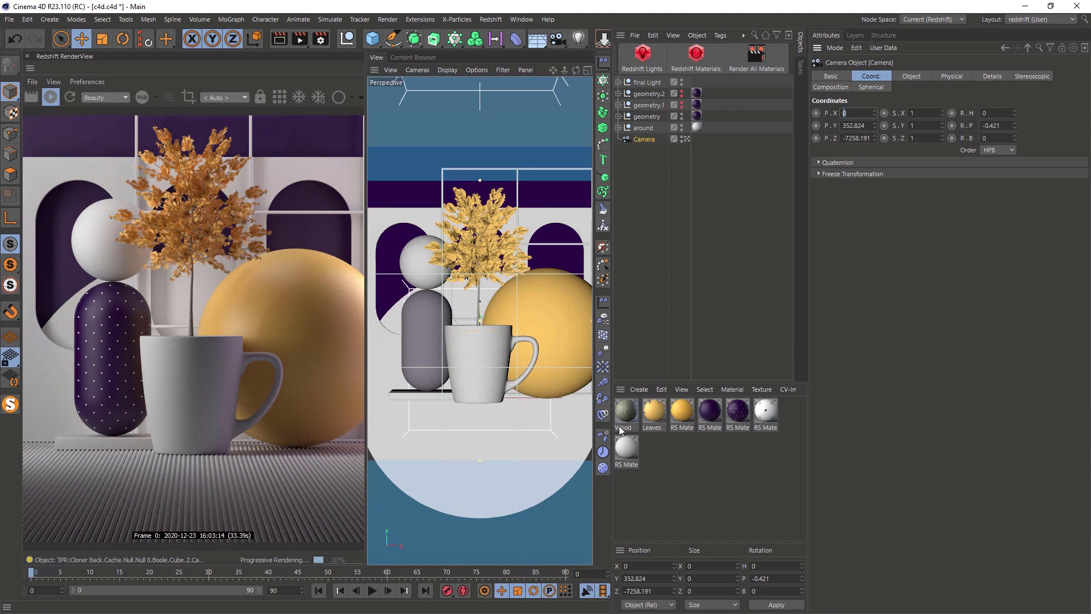
Step: Toggle the geometry nulls' visibility to show the stacked mugs and saucer, then deselect everything
{"action": "left_click", "coordinate": [682, 114]}
{"action": "left_click", "coordinate": [681, 106]}
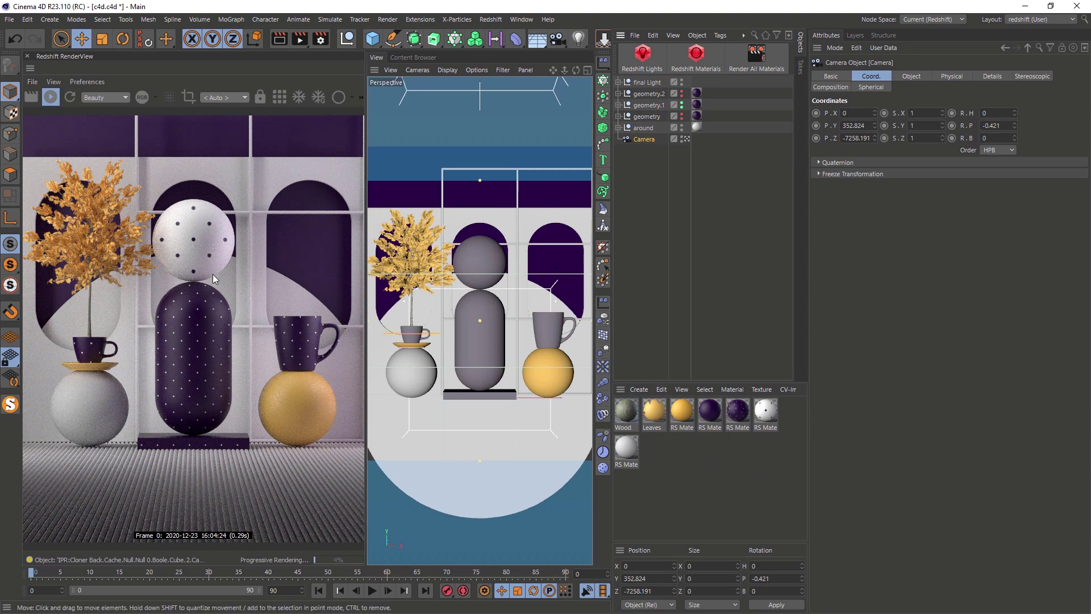
{"action": "left_click", "coordinate": [697, 444]}
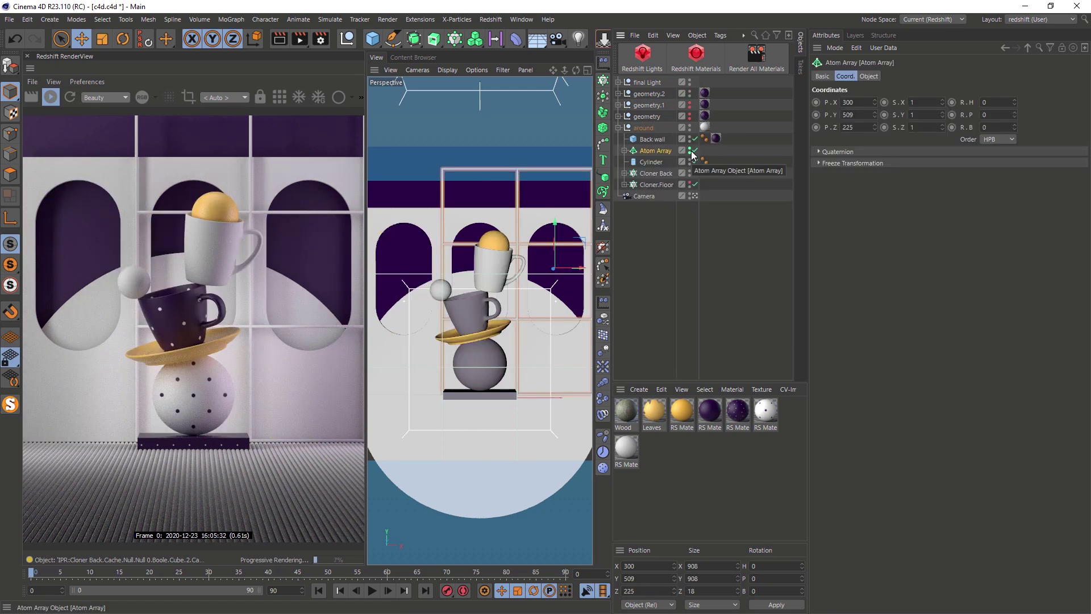
{"action": "left_click", "coordinate": [654, 237]}
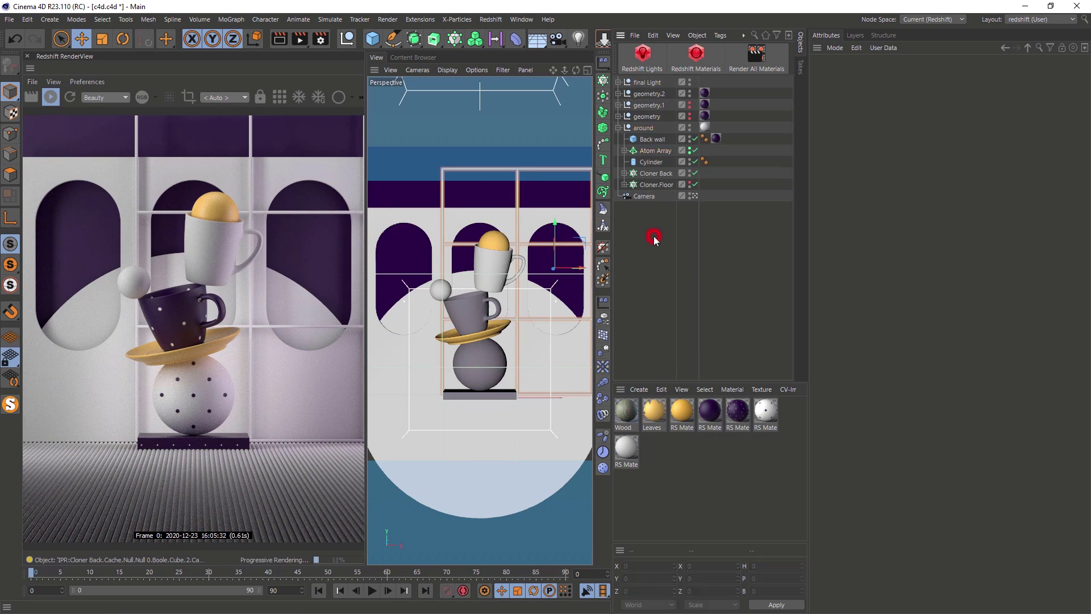
{"action": "left_click", "coordinate": [618, 127]}
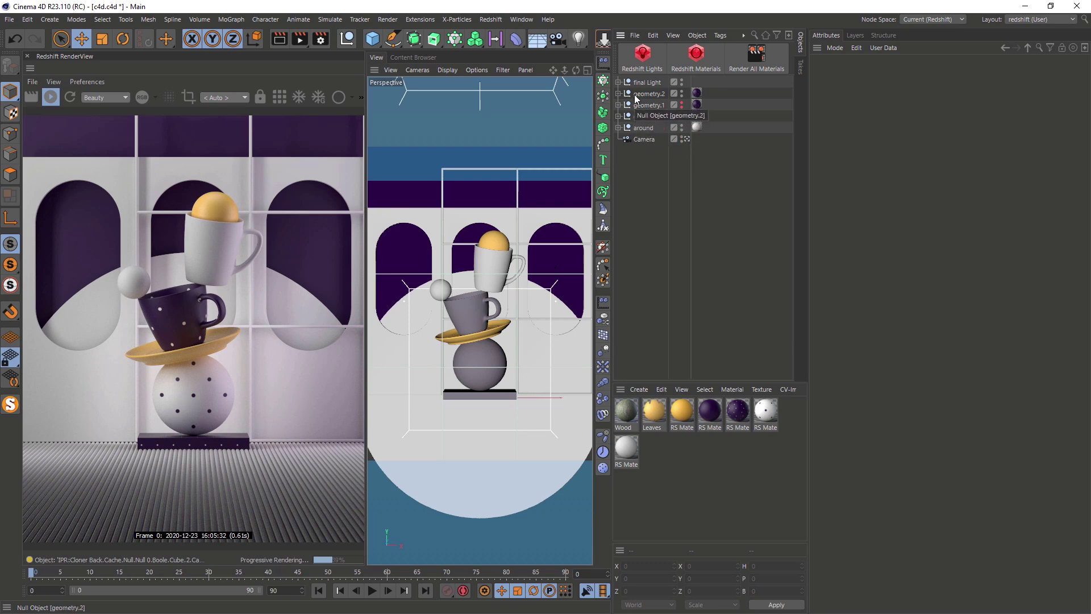
Step: Select the geometry.2, final Light and around groups in turn, ending on geometry.2
{"action": "left_click", "coordinate": [619, 94]}
{"action": "left_click", "coordinate": [620, 93]}
{"action": "left_click", "coordinate": [649, 94]}
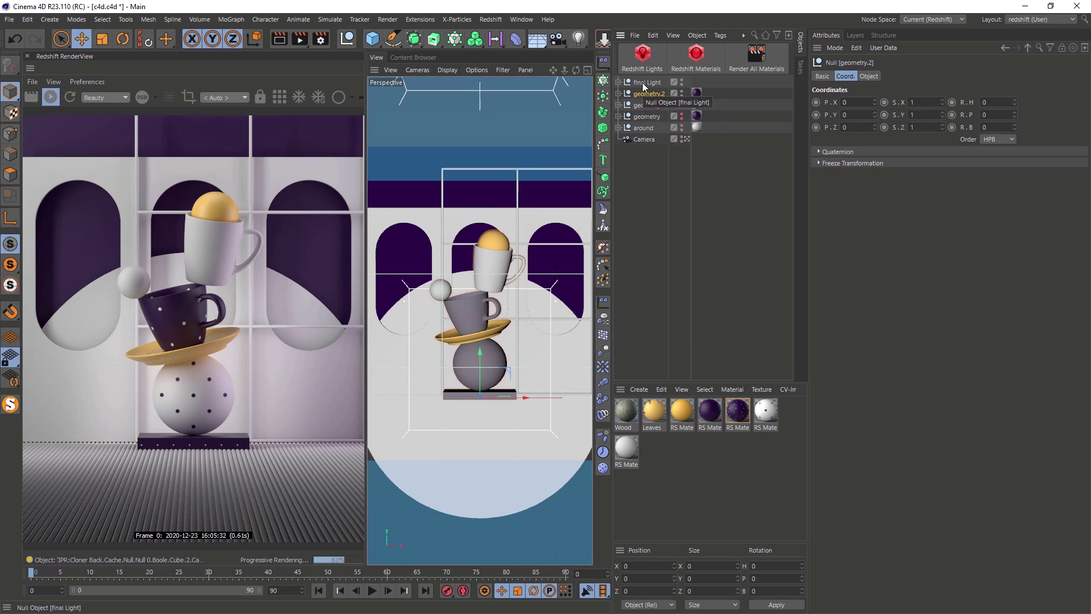
{"action": "left_click", "coordinate": [642, 83]}
{"action": "left_click", "coordinate": [650, 129]}
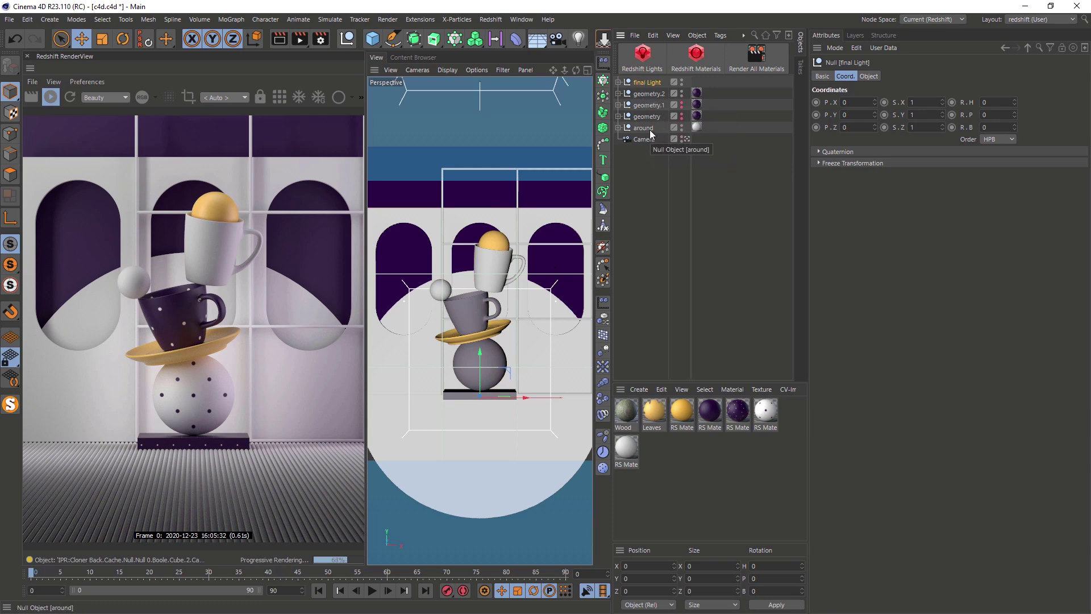
{"action": "left_click", "coordinate": [647, 94]}
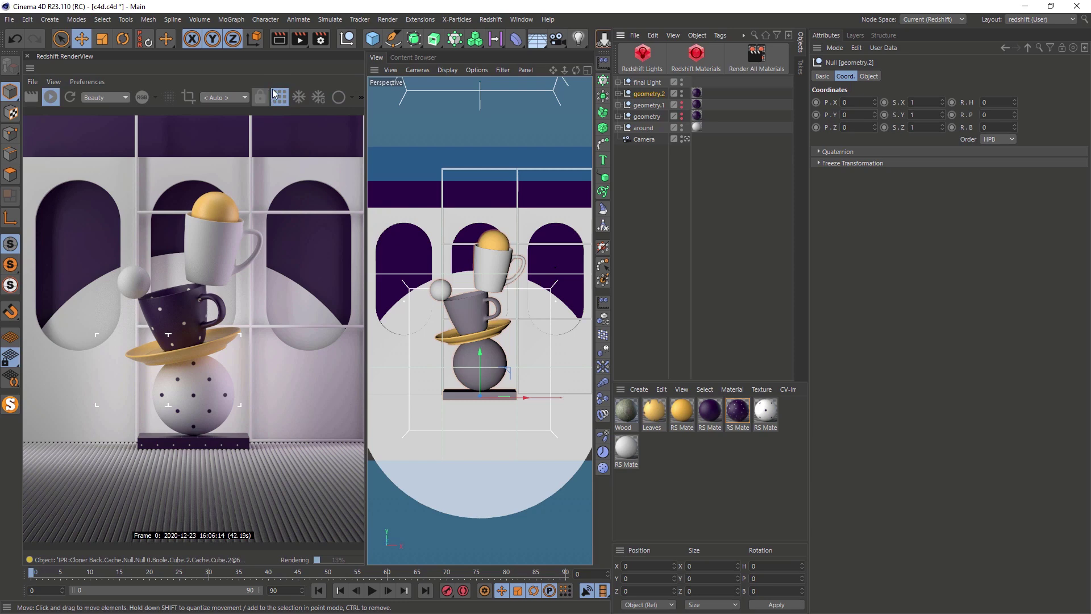
Step: Open Render Settings and set both the primary and secondary GI engines to None
{"action": "left_click", "coordinate": [321, 39]}
{"action": "left_click", "coordinate": [807, 152]}
{"action": "left_click", "coordinate": [808, 152]}
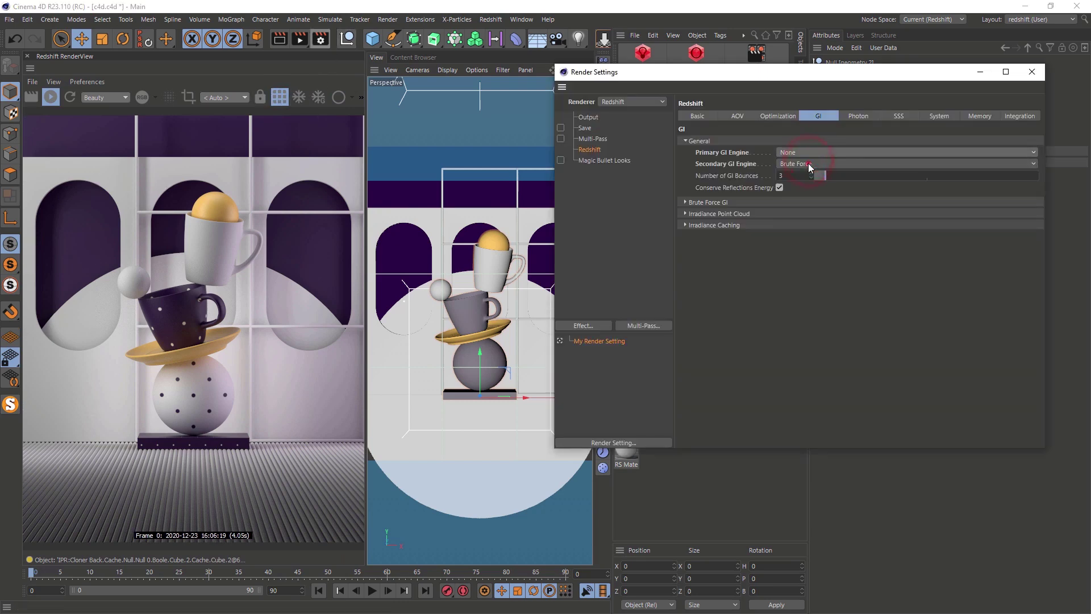
{"action": "left_click", "coordinate": [810, 163]}
{"action": "left_click", "coordinate": [803, 175]}
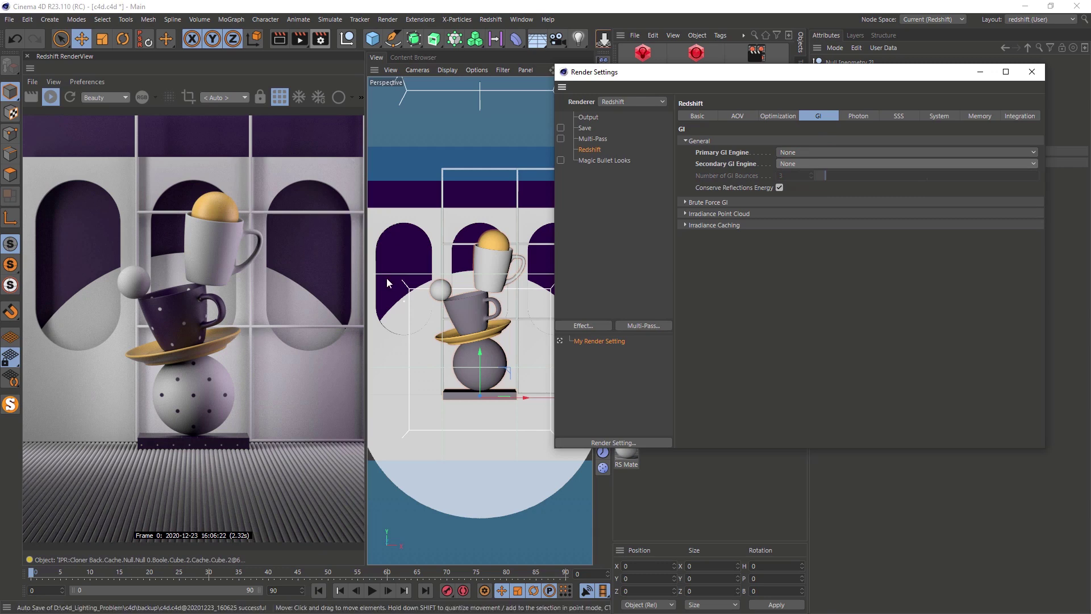
Step: Switch both GI engines back to Brute Force, close Render Settings and deselect geometry.2
{"action": "left_click", "coordinate": [815, 152]}
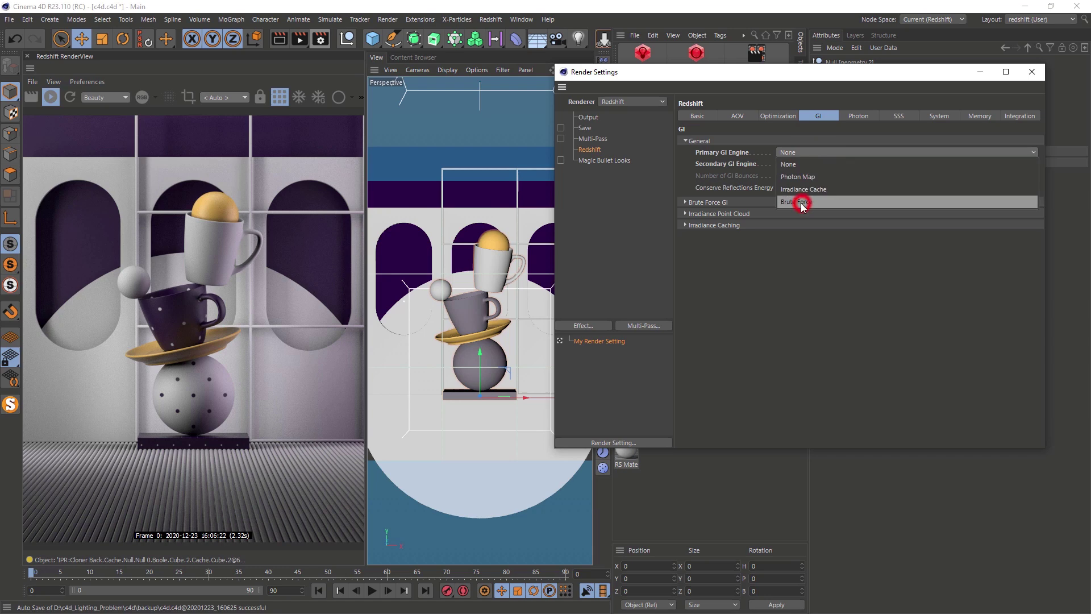
{"action": "left_click", "coordinate": [799, 203]}
{"action": "left_click", "coordinate": [799, 164]}
{"action": "left_click", "coordinate": [796, 213]}
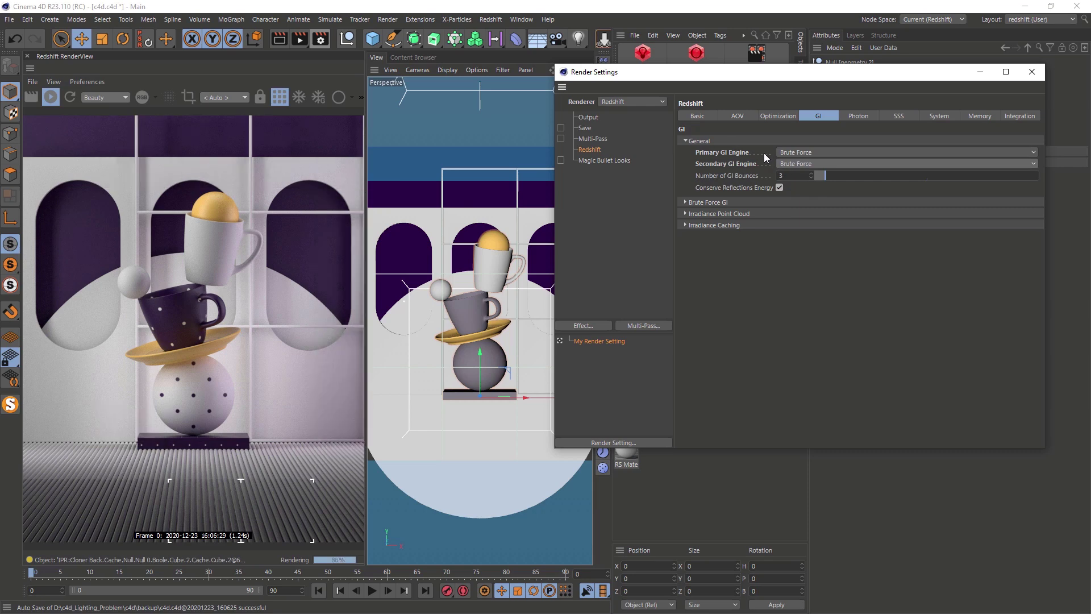
{"action": "left_click", "coordinate": [1032, 72]}
{"action": "left_click", "coordinate": [681, 117]}
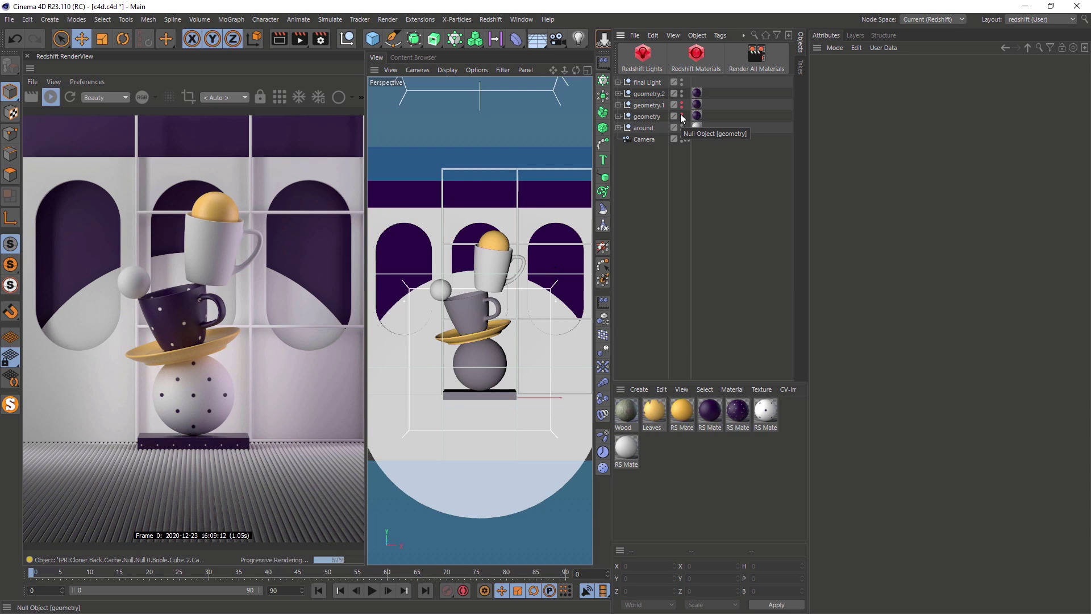
Step: Toggle the geometry.1 and geometry.2 visibility dots to show the plant-and-cup arrangement
{"action": "left_click_drag", "start_coordinate": [681, 106], "coordinate": [684, 93]}
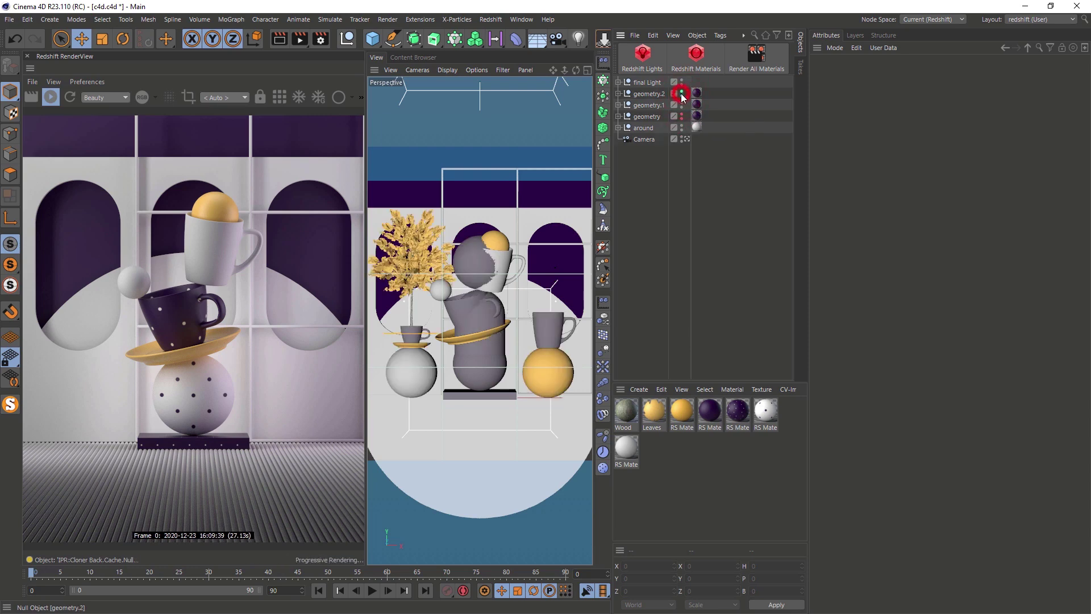